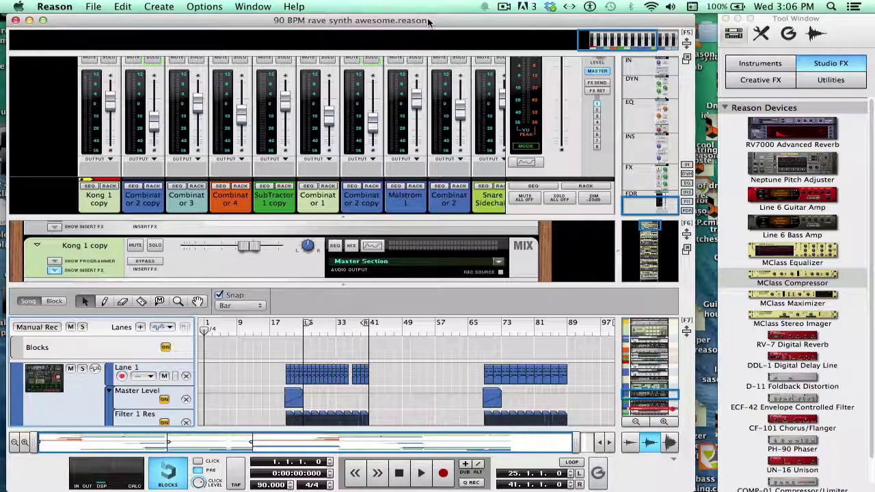
Move the song position to bar 21 on the sequencer ruler
drag(429, 22, 433, 19)
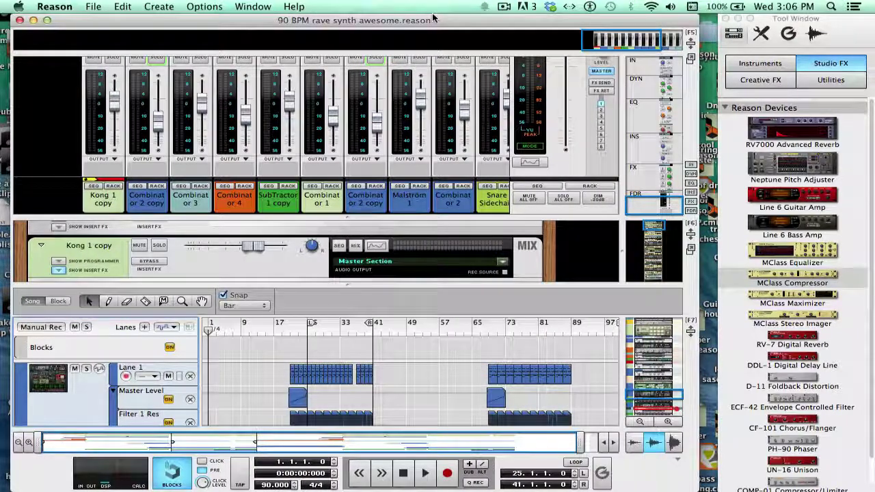
click(289, 330)
mouse_move(290, 330)
mouse_down()
mouse_move(308, 329)
mouse_move(289, 329)
mouse_up()
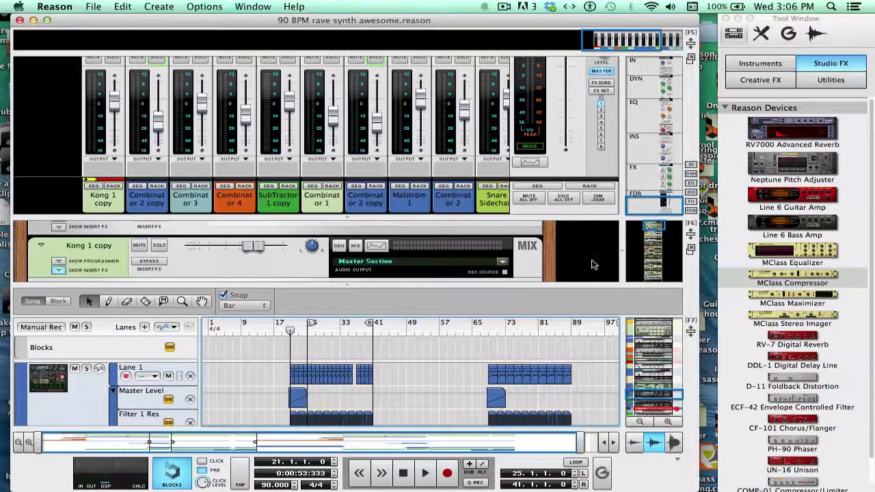
Scroll the mixer pane to reveal the full channel strips with knobs and faders
scroll(586, 264, down, 2)
scroll(586, 263, up, 2)
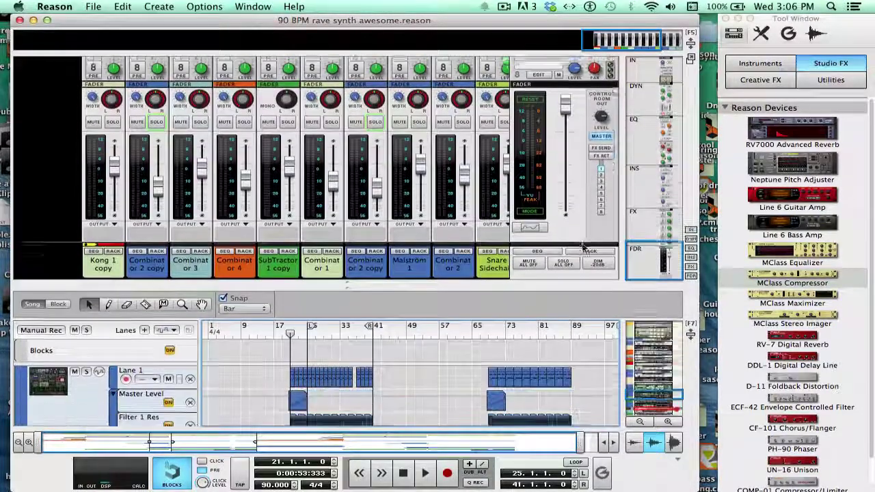
scroll(586, 263, down, 2)
scroll(583, 273, up, 2)
scroll(582, 277, down, 2)
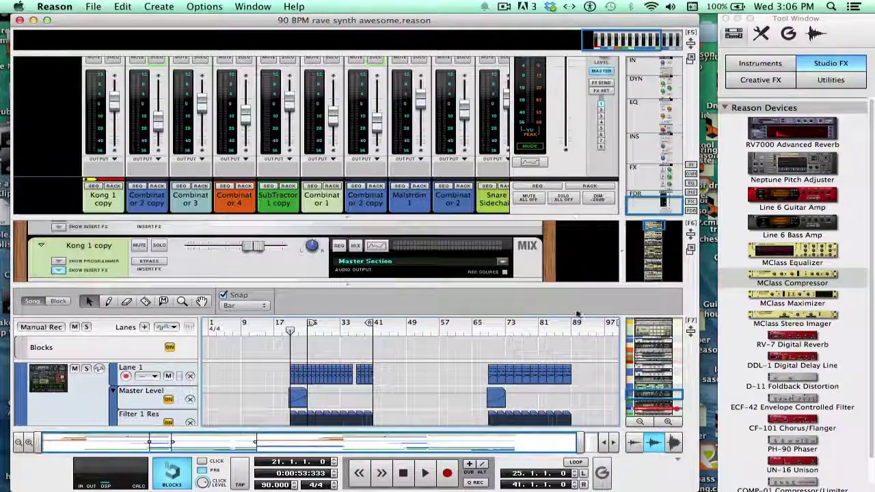
scroll(574, 301, up, 2)
scroll(577, 250, down, 2)
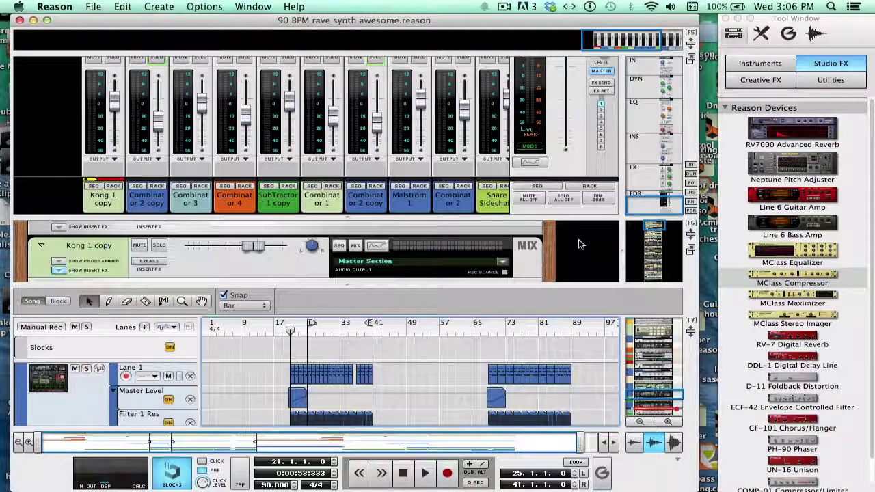
scroll(579, 246, up, 2)
scroll(575, 263, down, 2)
scroll(568, 287, up, 2)
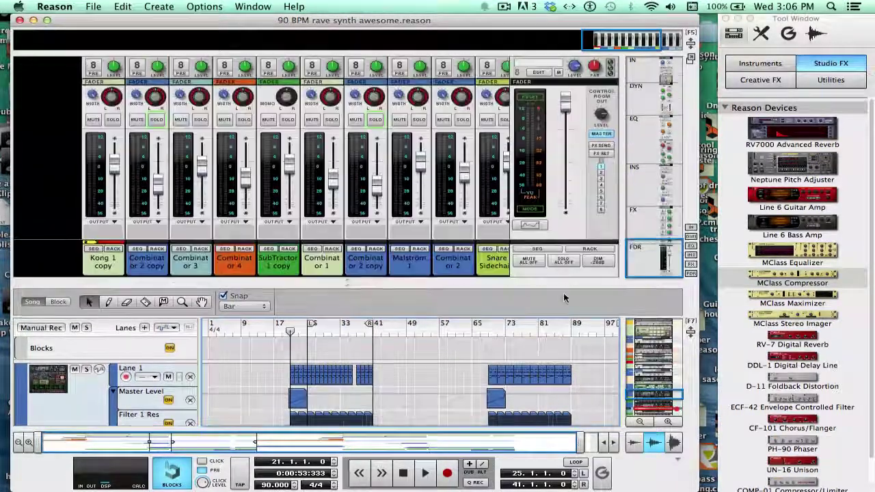
scroll(568, 274, up, 2)
scroll(567, 215, down, 2)
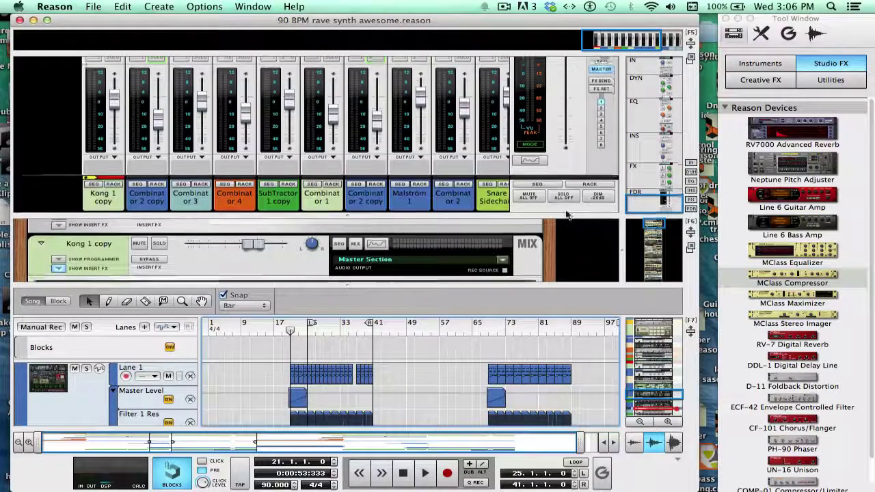
scroll(561, 233, up, 2)
scroll(551, 250, down, 2)
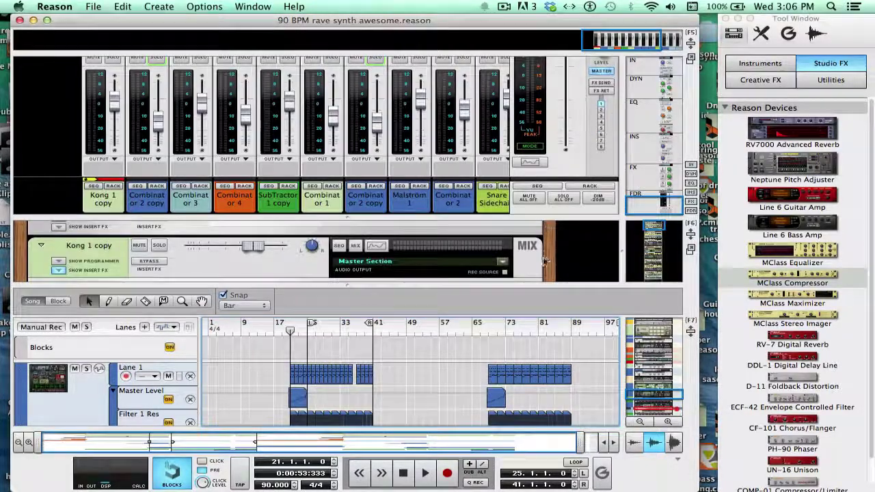
scroll(545, 260, up, 2)
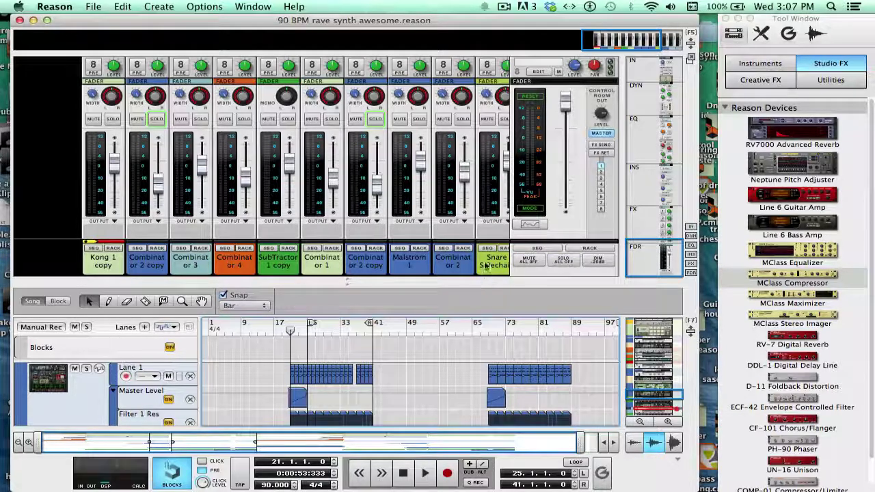
Drag the rack navigator to bring the top of the rack into view
scroll(487, 270, down, 3)
scroll(488, 188, down, 6)
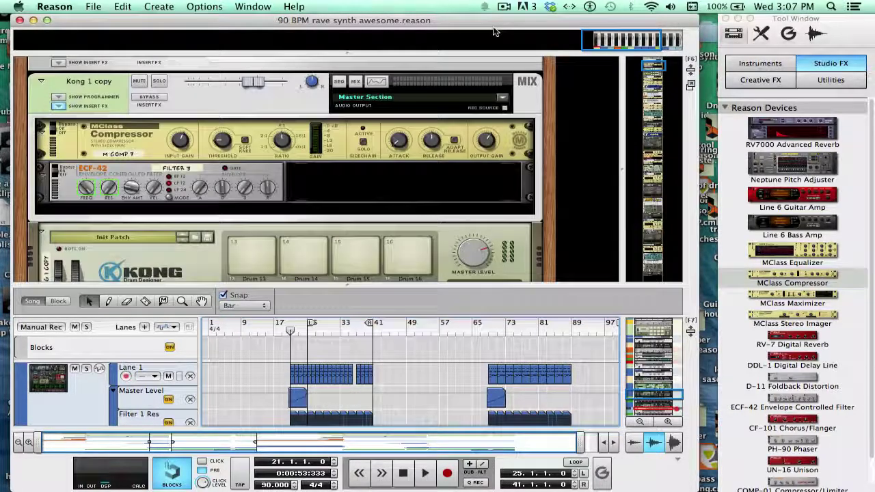
click(649, 62)
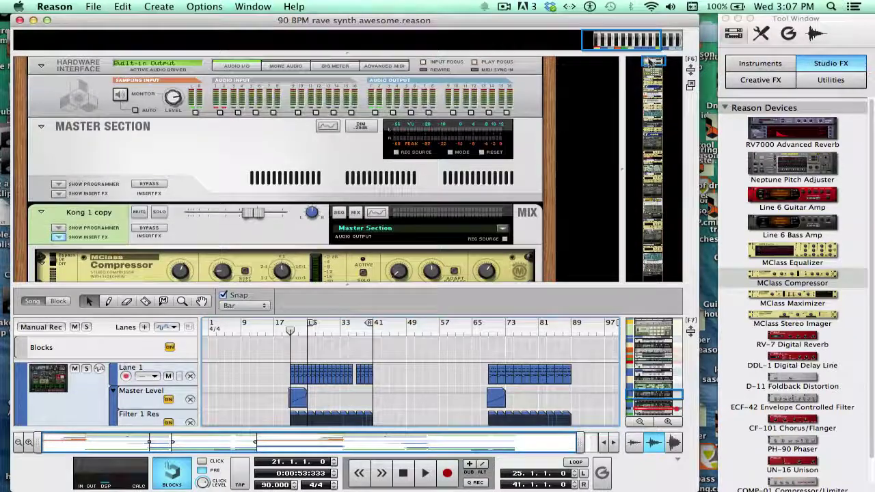
drag(649, 62, 651, 67)
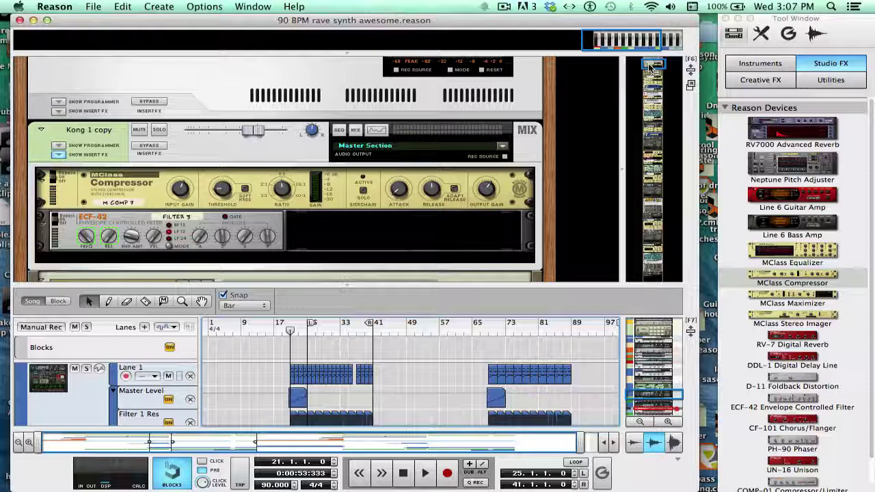
drag(651, 66, 652, 63)
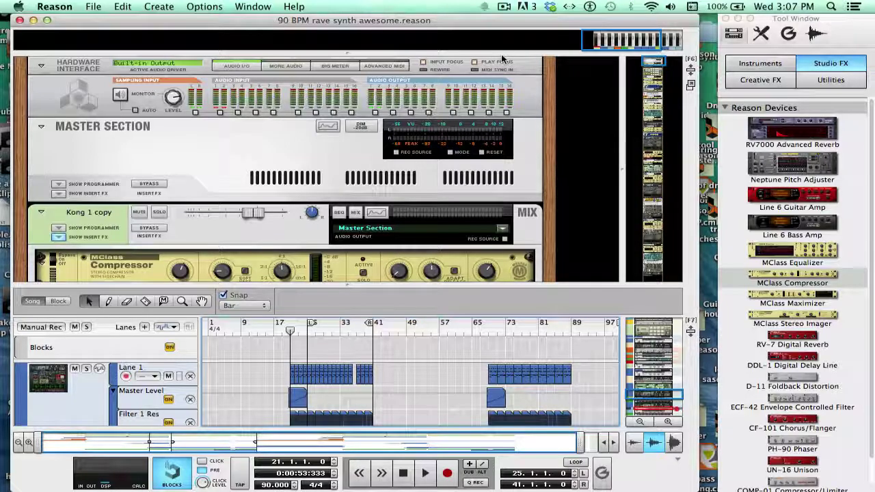
Toggle the F5 mixer and F6 rack views and resize the dividers to show the Master Section
key(F5)
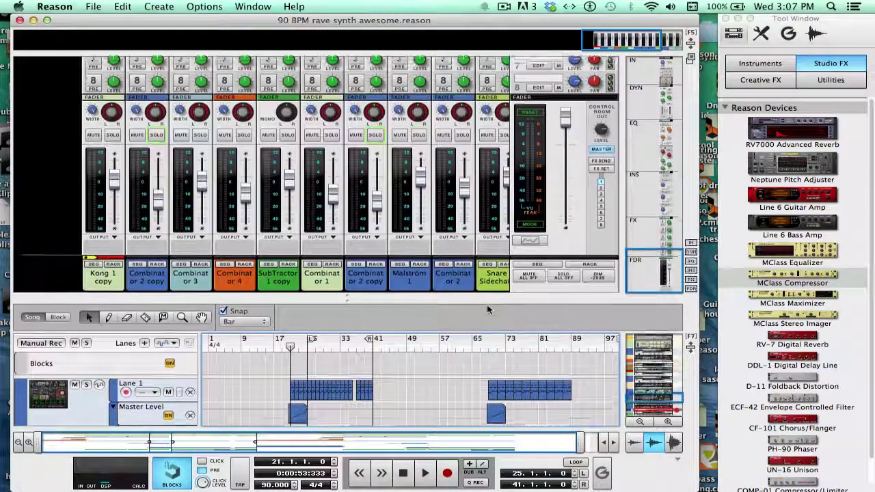
drag(488, 309, 488, 330)
key(F6)
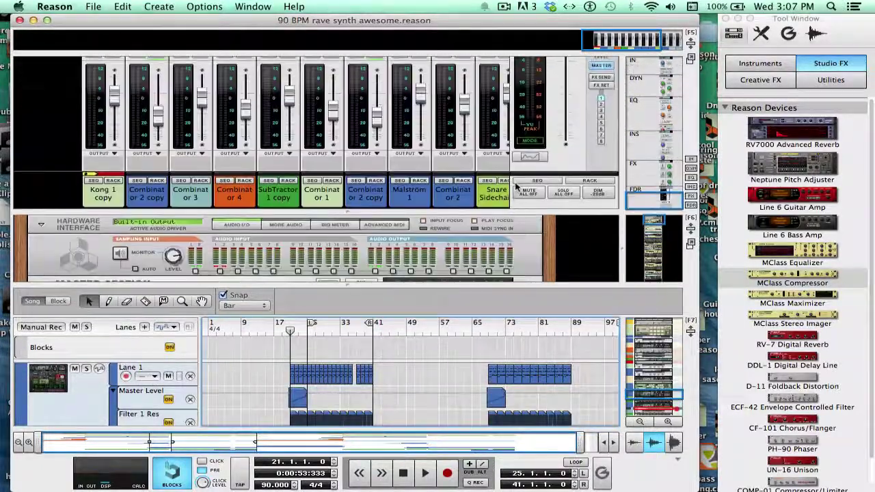
drag(523, 92, 509, 196)
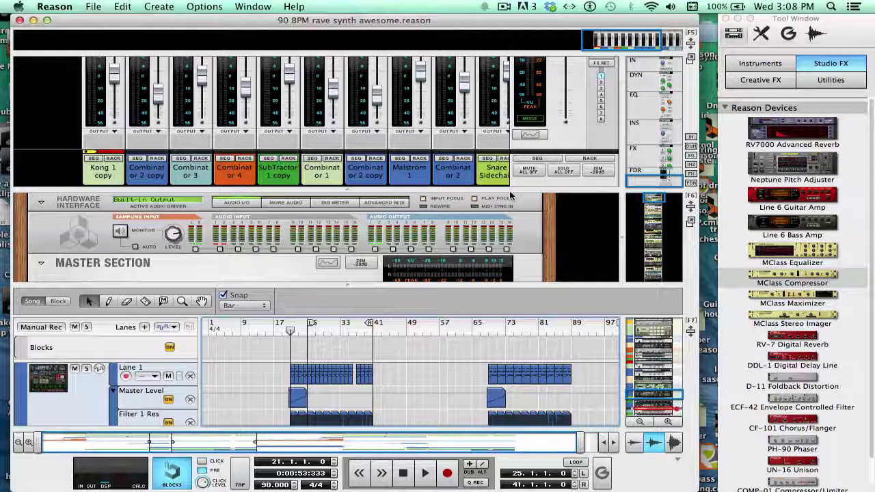
mouse_move(673, 179)
mouse_down()
mouse_move(665, 167)
mouse_move(662, 183)
mouse_up()
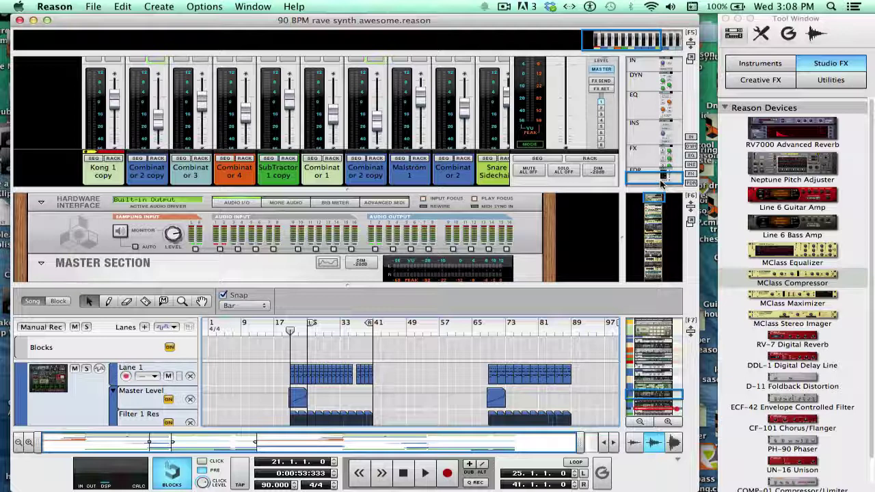
drag(662, 183, 662, 198)
drag(602, 192, 599, 177)
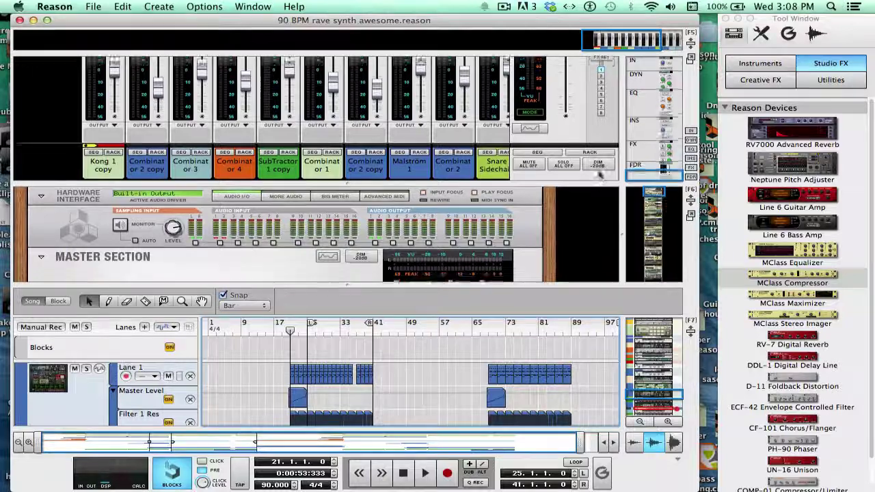
scroll(599, 176, down, 6)
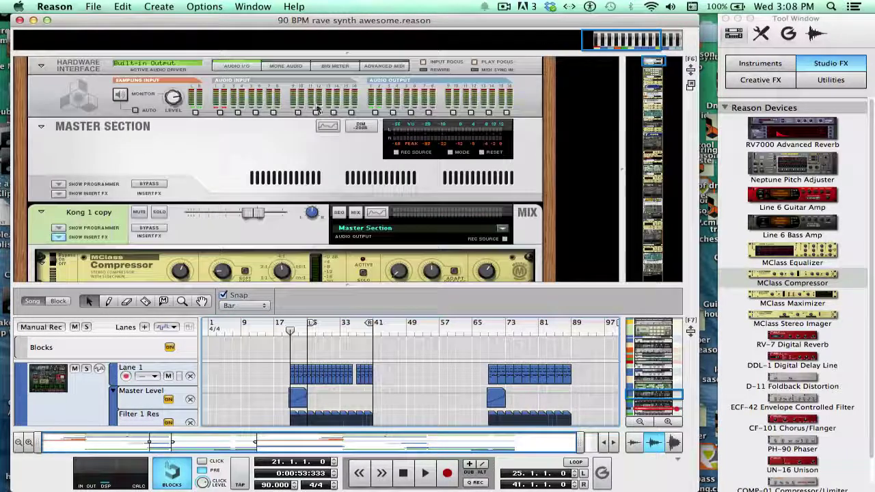
Switch on BYPASS on the Master Section device in the rack
click(156, 185)
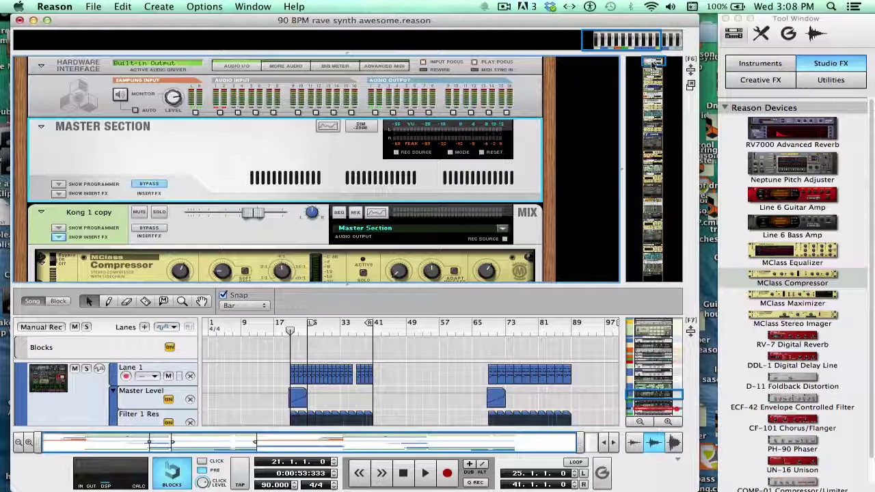
Start playback from bar 7 and drag the main mixer open above the rack
click(294, 329)
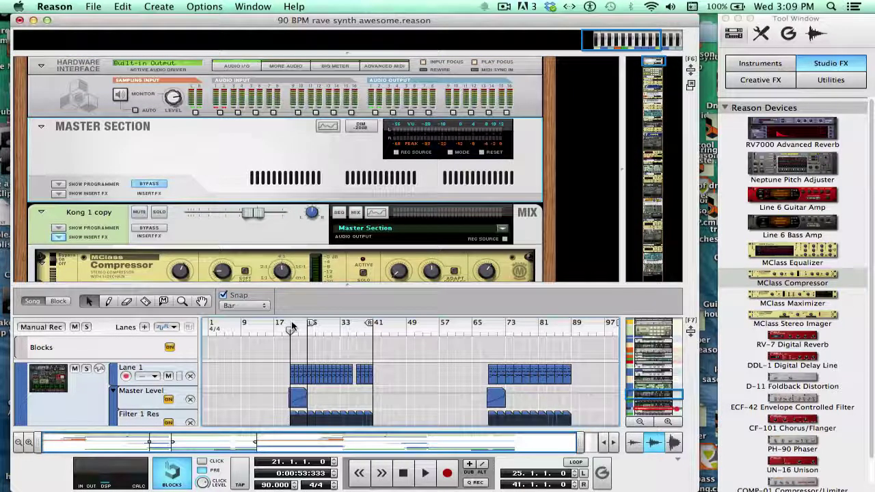
click(233, 325)
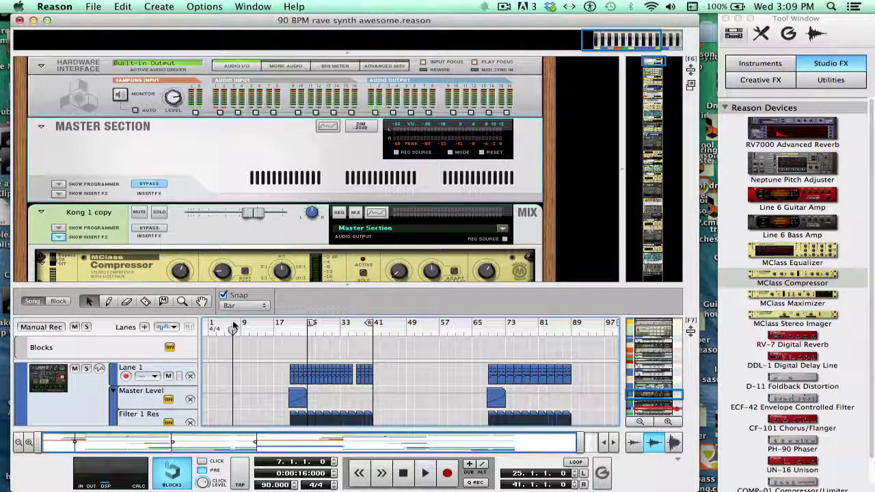
key(space)
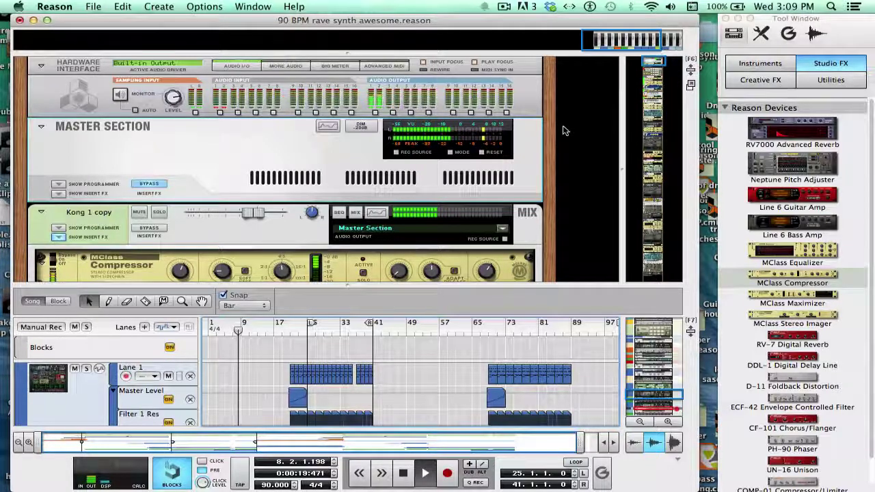
drag(602, 54, 601, 285)
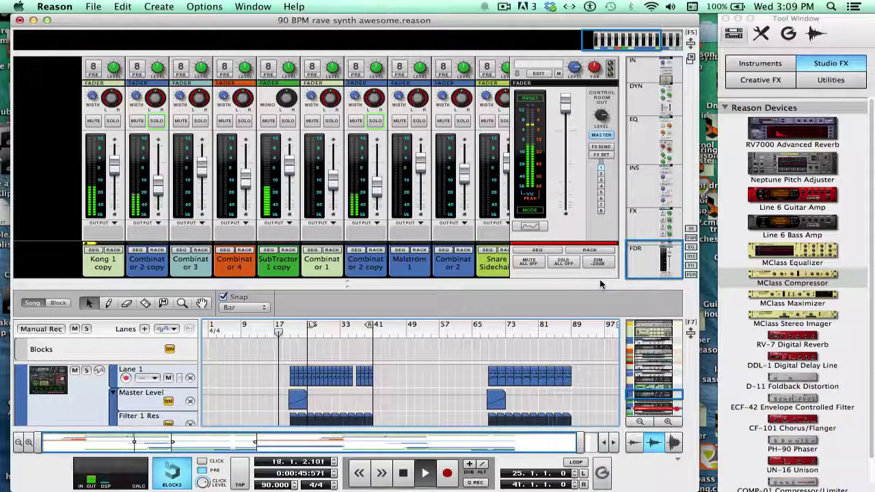
Stop playback at bar 18, switch to the rack, and enlarge it over the sequencer
key(space)
key(F6)
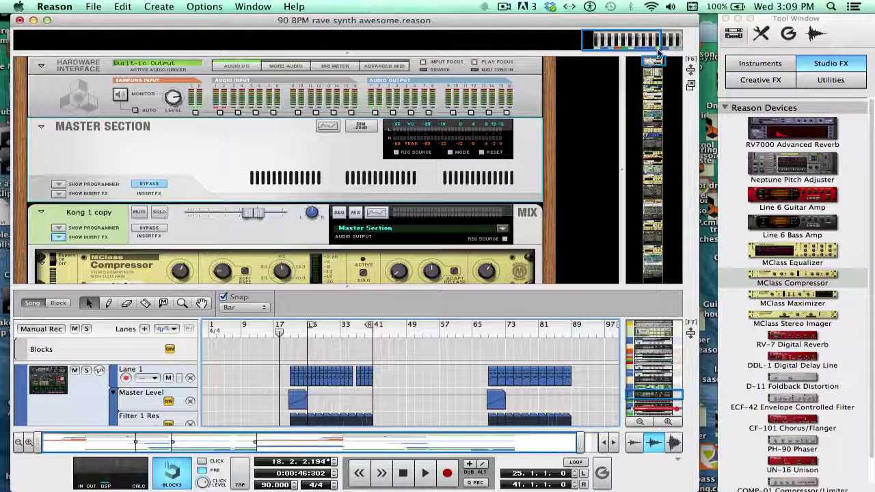
mouse_move(654, 63)
mouse_down()
mouse_move(654, 74)
mouse_move(654, 62)
mouse_up()
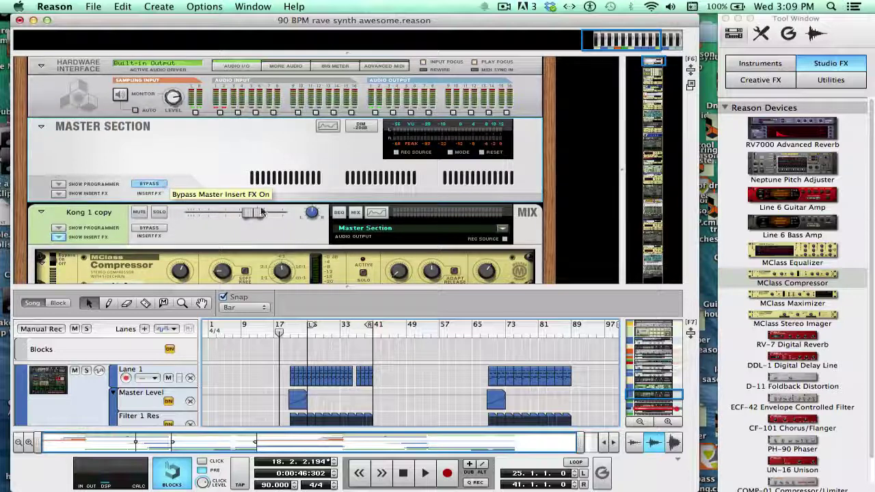
drag(329, 287, 318, 359)
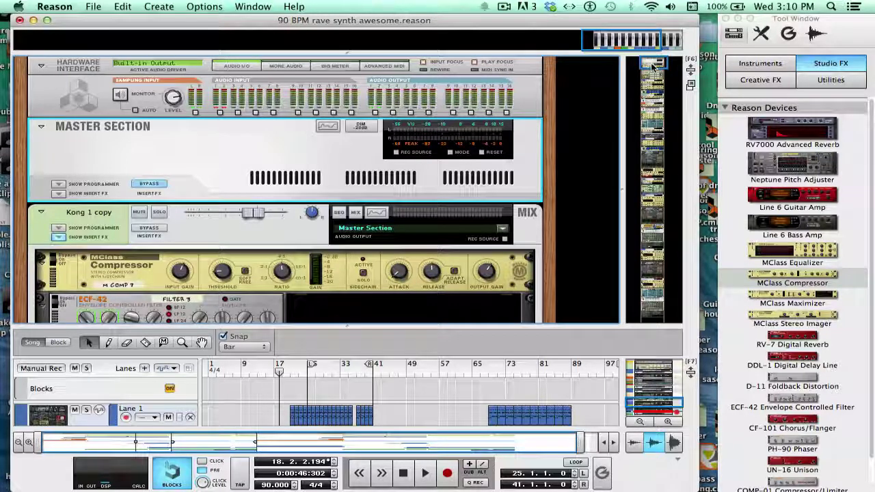
Select the MClass Equalizer, Compressor, Maximizer and Stereo Imager devices in turn
click(813, 259)
click(817, 279)
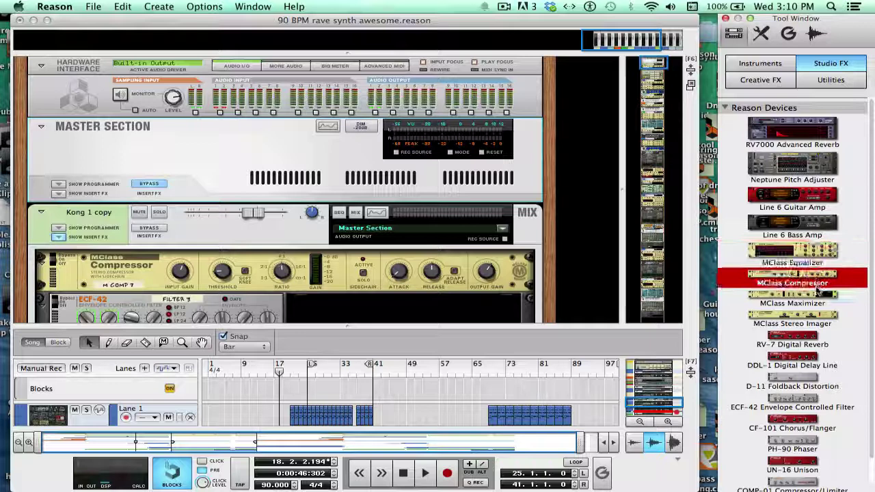
click(819, 299)
click(821, 316)
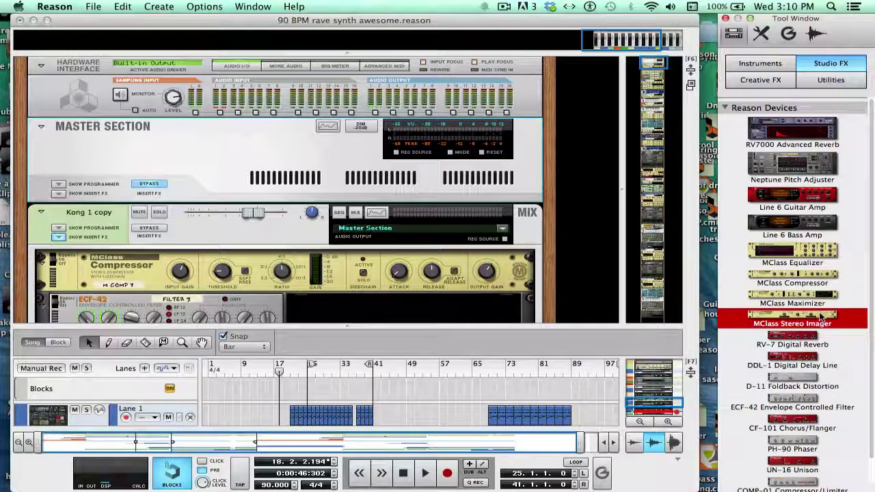
Drag the rack navigator up to show the Hardware Interface and Master Section
click(658, 63)
drag(659, 63, 659, 65)
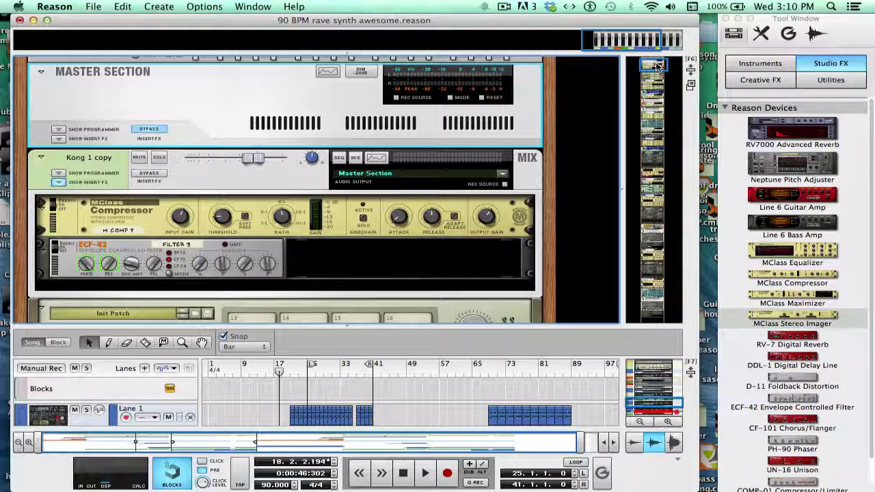
drag(658, 65, 652, 199)
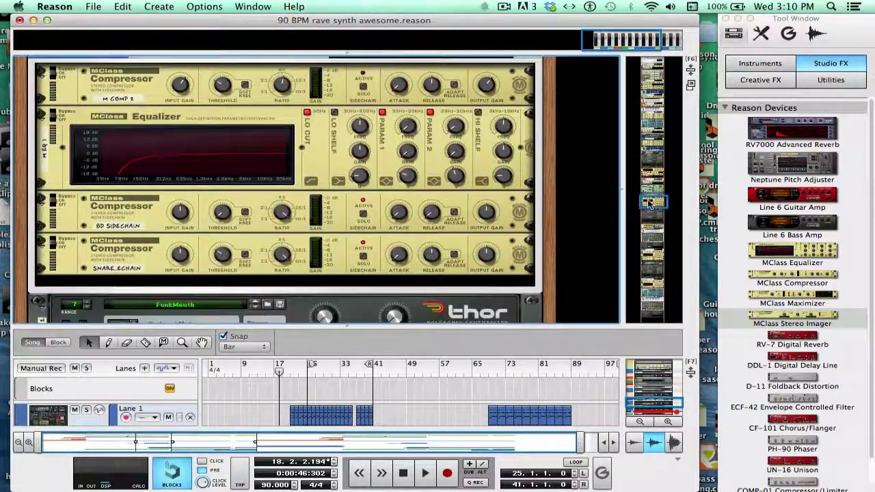
click(127, 83)
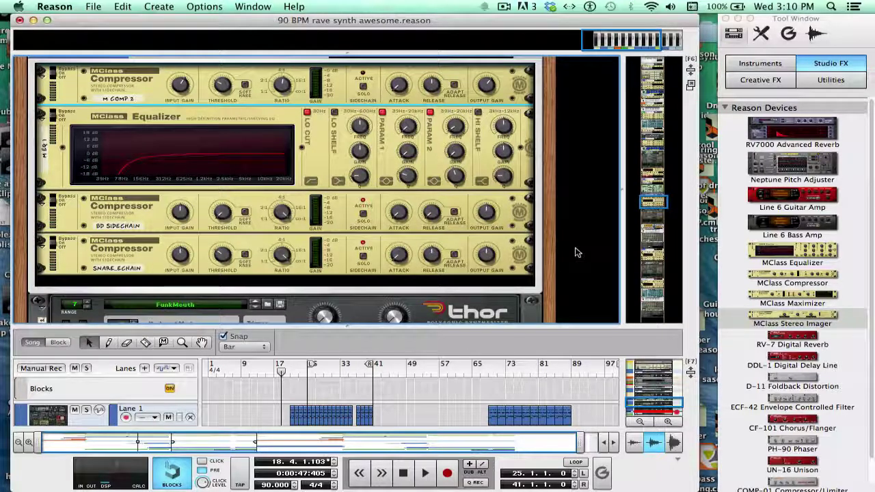
drag(654, 206, 653, 60)
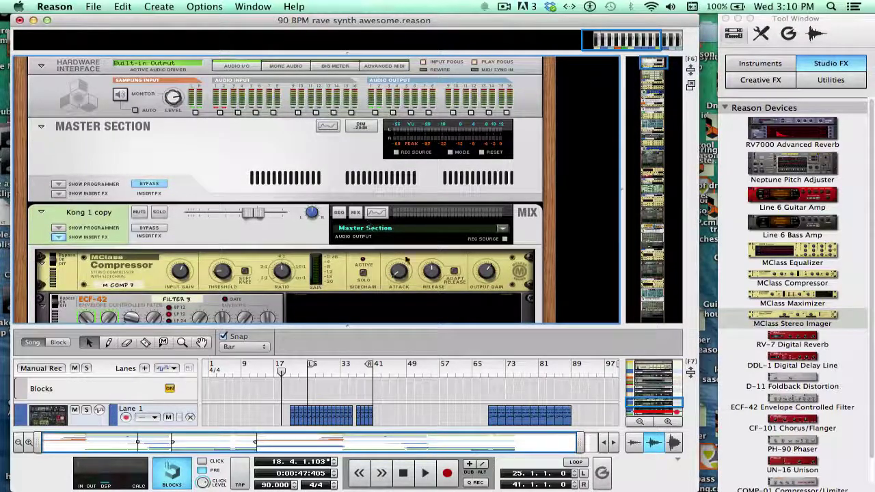
Drag the Main Mixer open and fine-tune the master fader to about 0 dB
drag(598, 54, 568, 269)
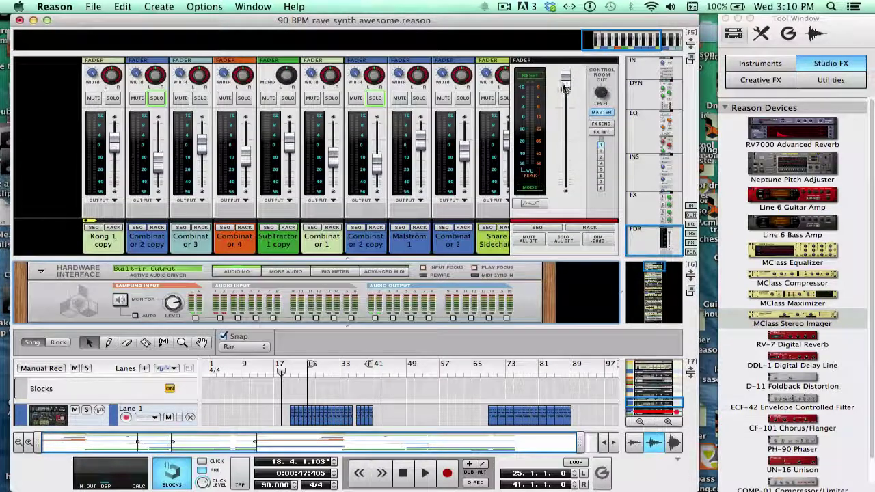
drag(564, 86, 562, 117)
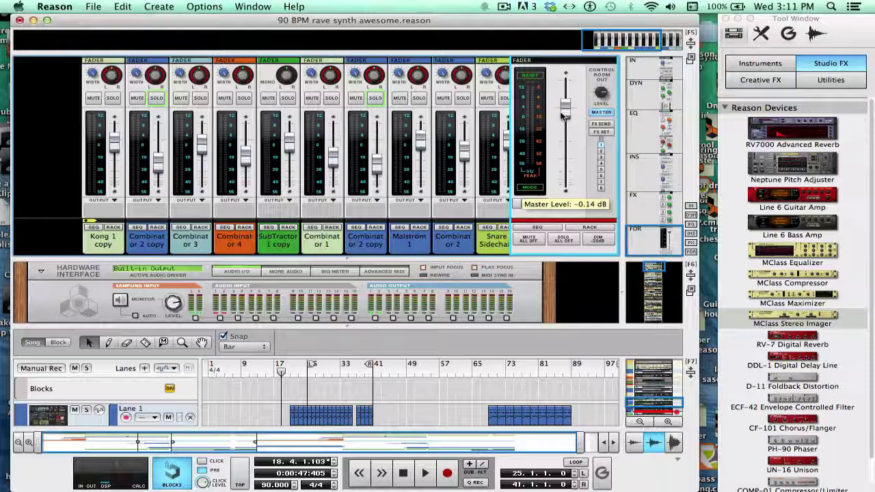
drag(561, 116, 561, 116)
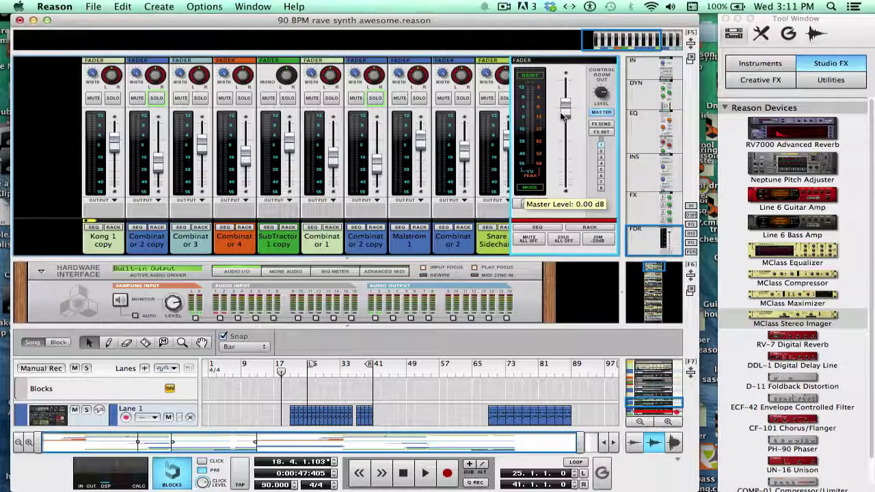
drag(561, 117, 562, 117)
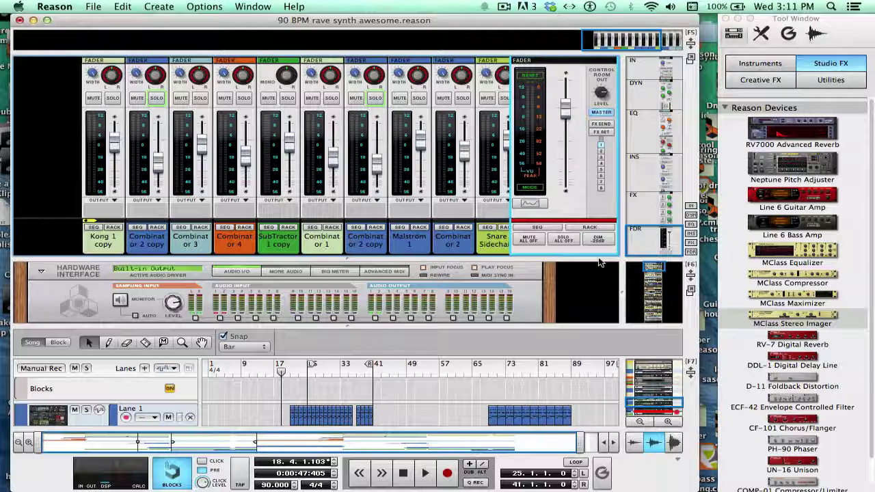
scroll(599, 264, down, 2)
scroll(596, 268, up, 2)
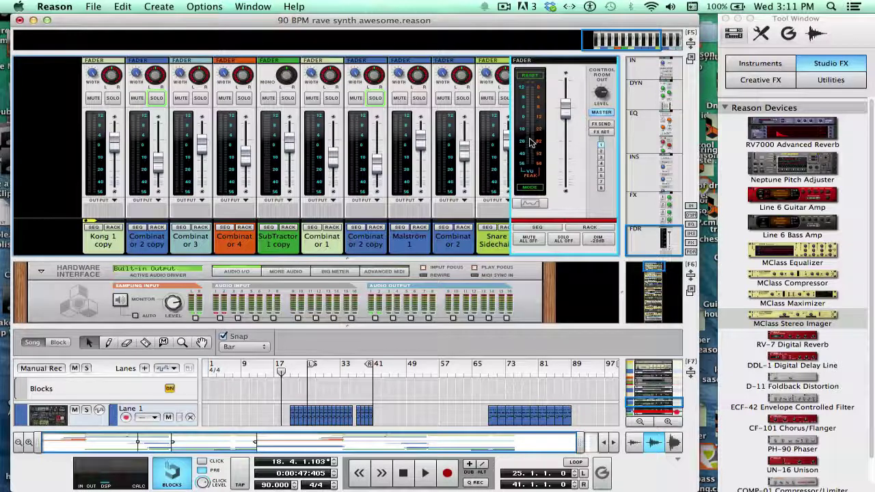
key(space)
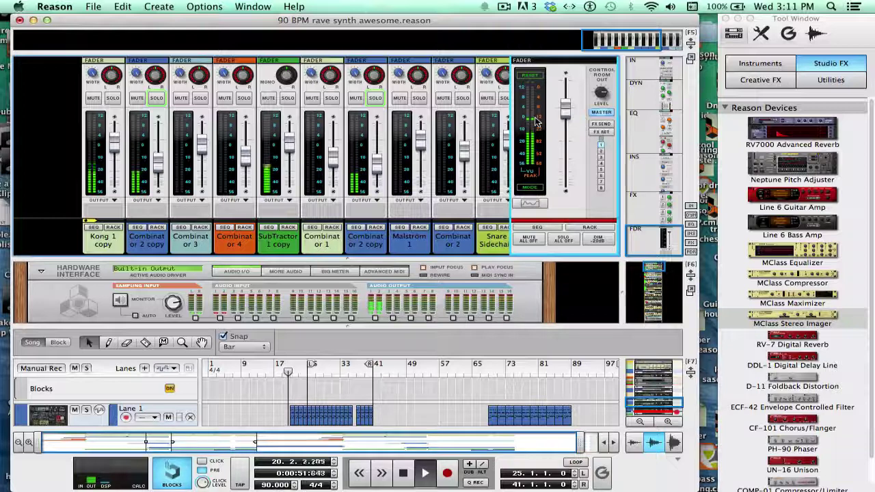
key(space)
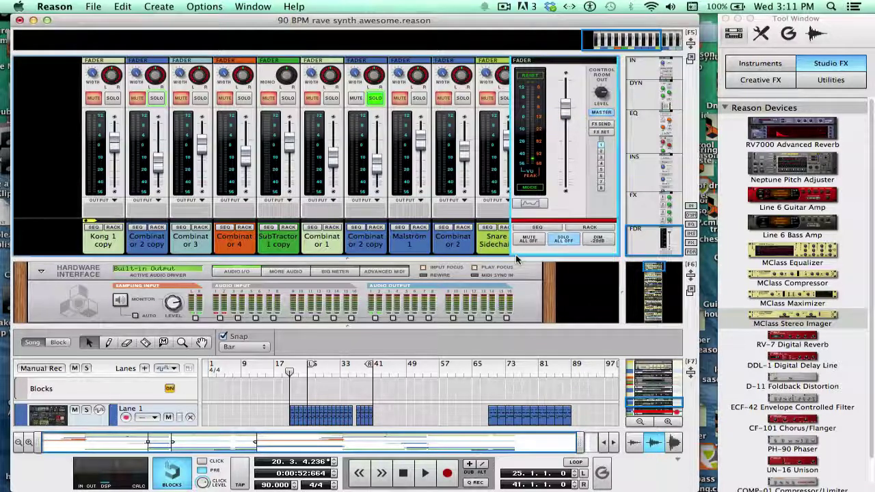
key(space)
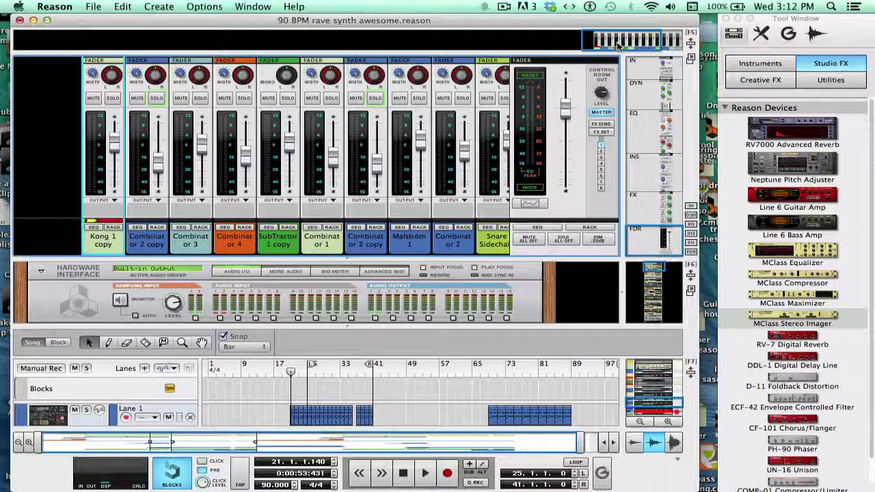
Select the mixer channels including BD Sidechain and route them to a new output bus
drag(617, 46, 628, 46)
click(482, 241)
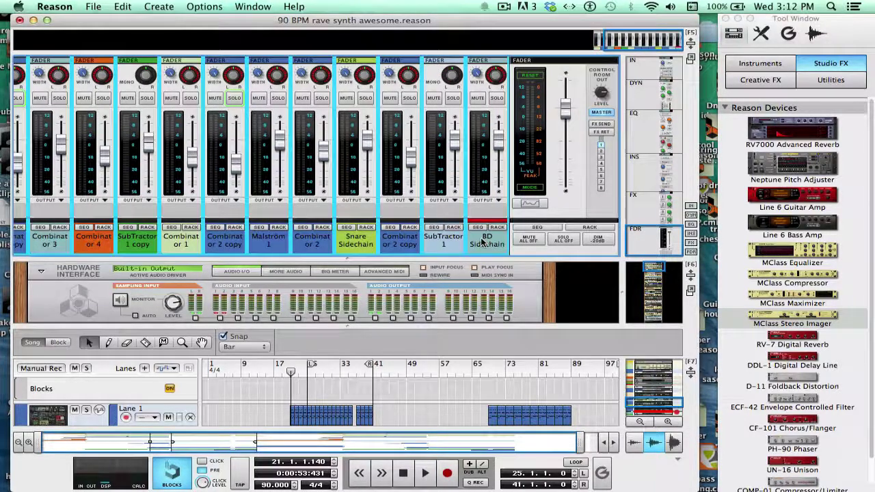
right_click(482, 240)
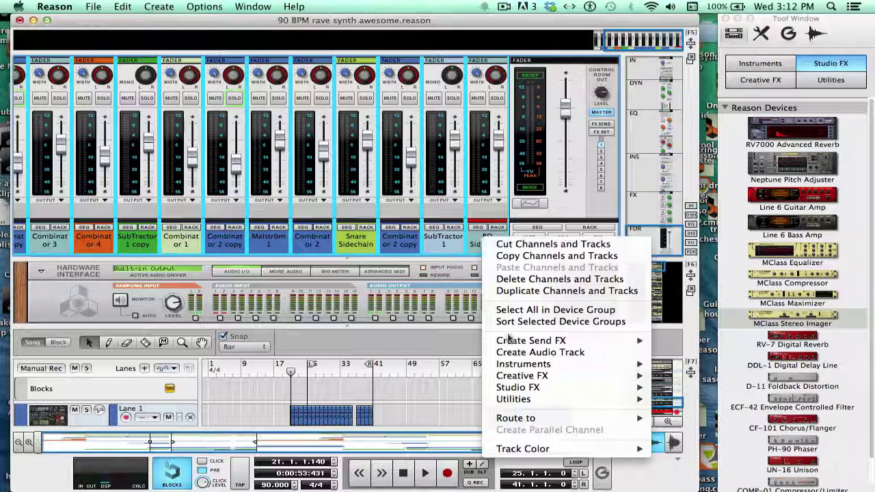
mouse_move(540, 418)
click(672, 419)
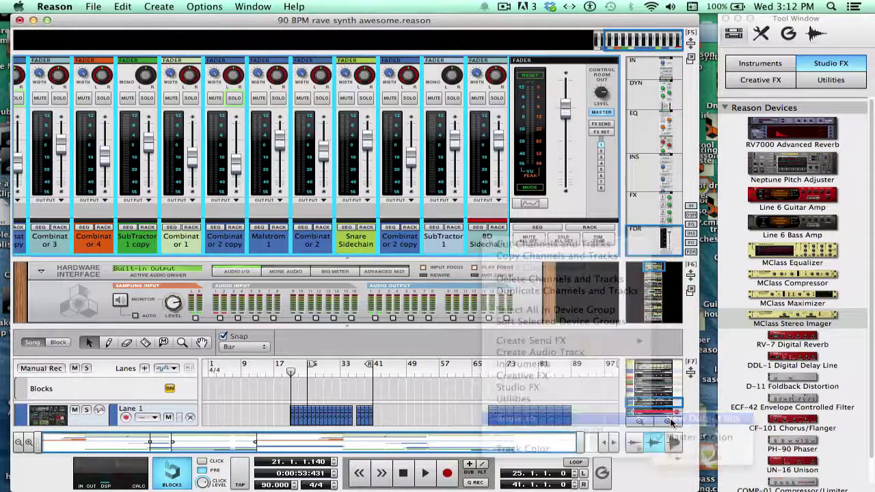
Rename the new bus 'Volume' and raise its fader to about 7.8 dB
double_click(491, 240)
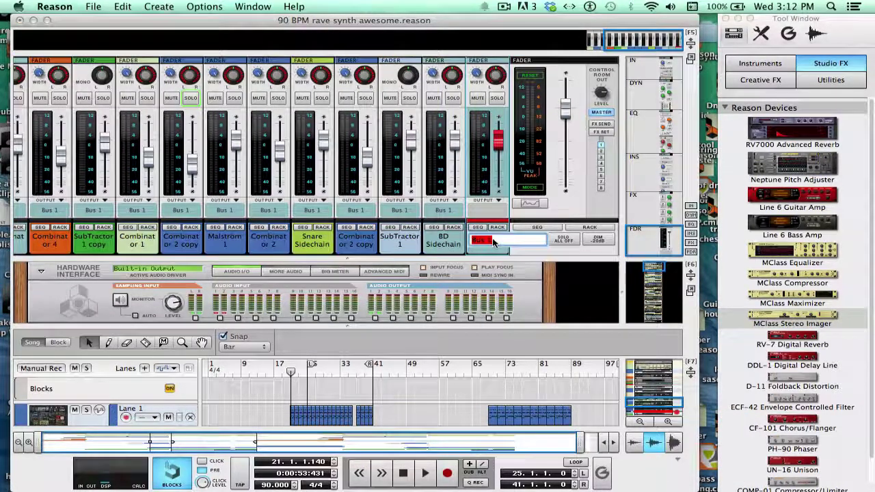
text(Volume)
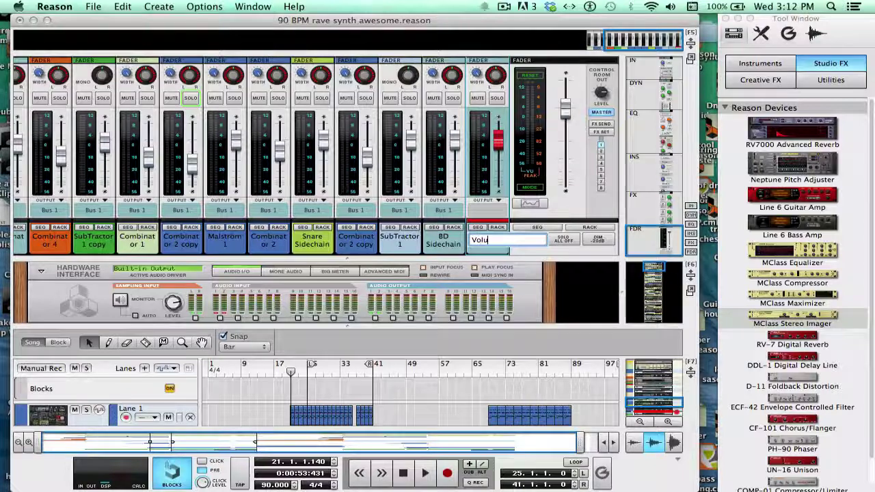
key(Return)
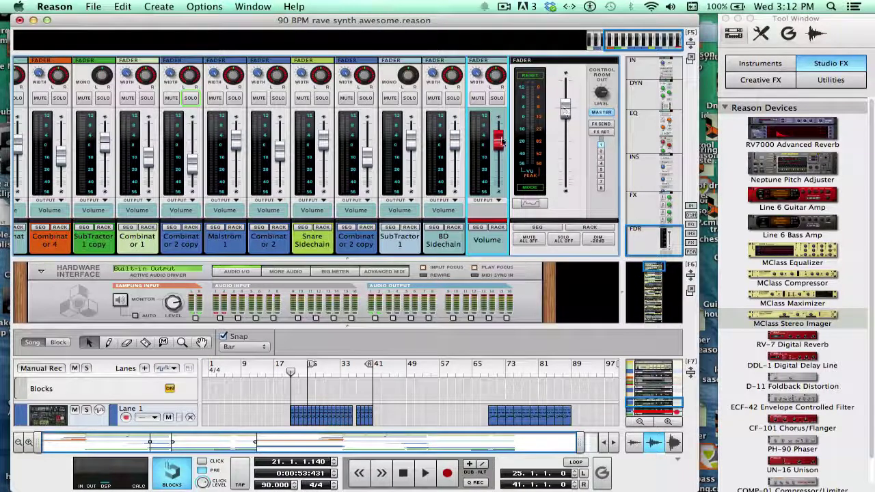
drag(502, 141, 499, 122)
Play and stop the song to hear the louder Volume bus
key(space)
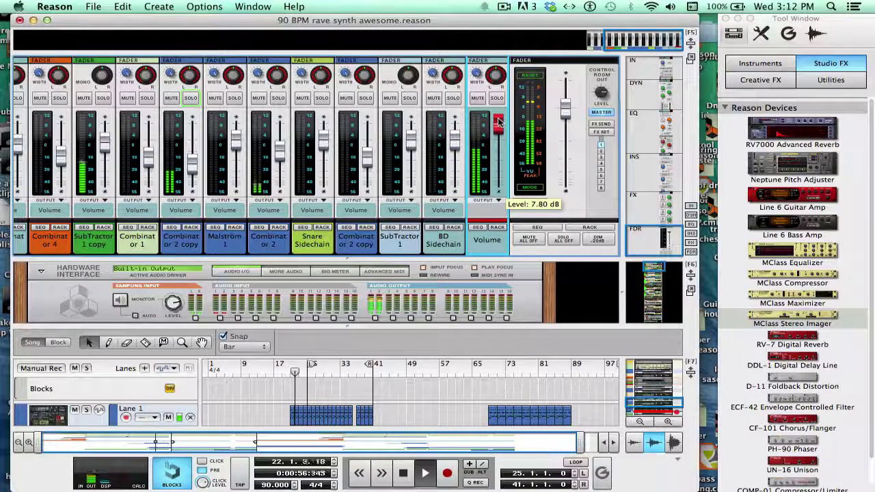
key(space)
key(space)
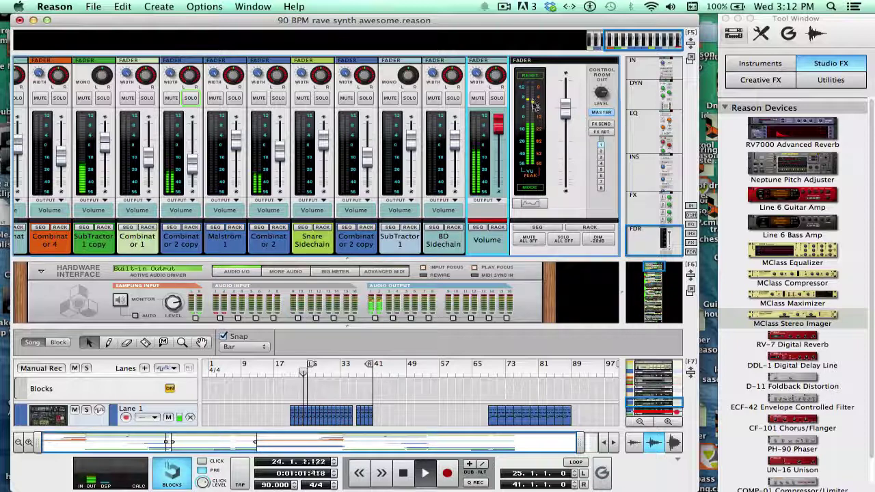
key(space)
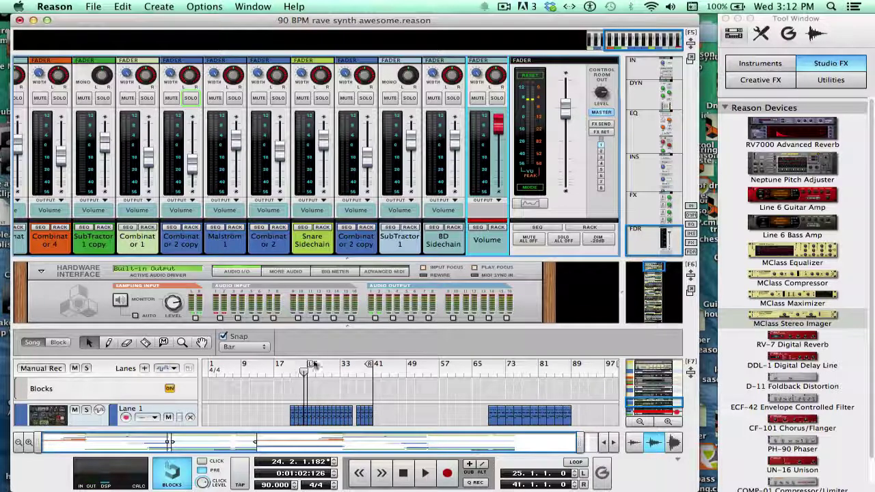
Move the left locator to bar 9, jump there, and turn looping on through bar 41
drag(311, 364, 245, 364)
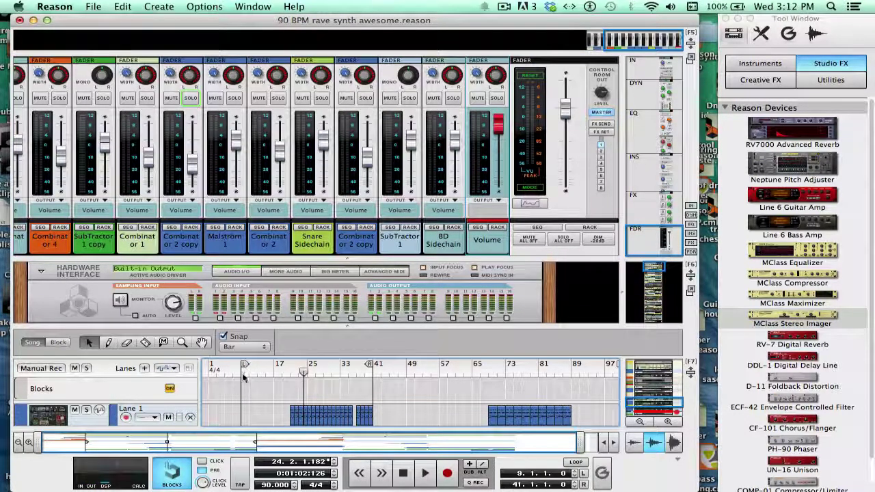
click(243, 365)
click(576, 463)
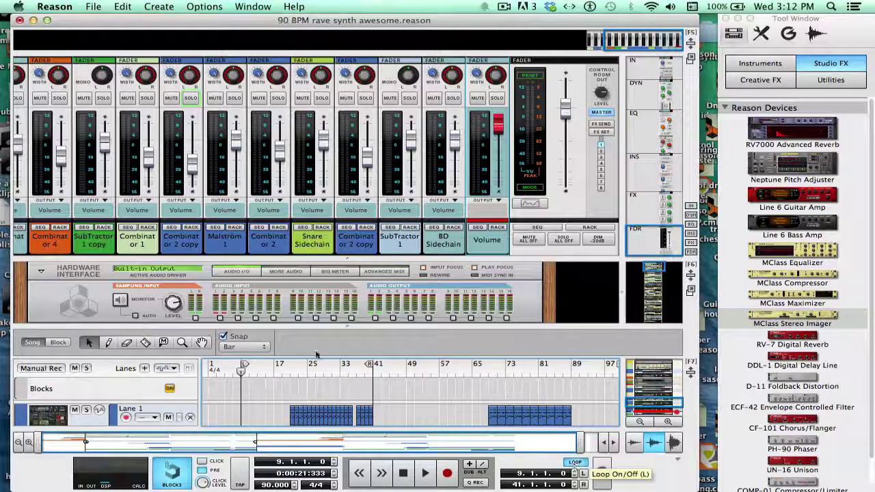
key(KP_8)
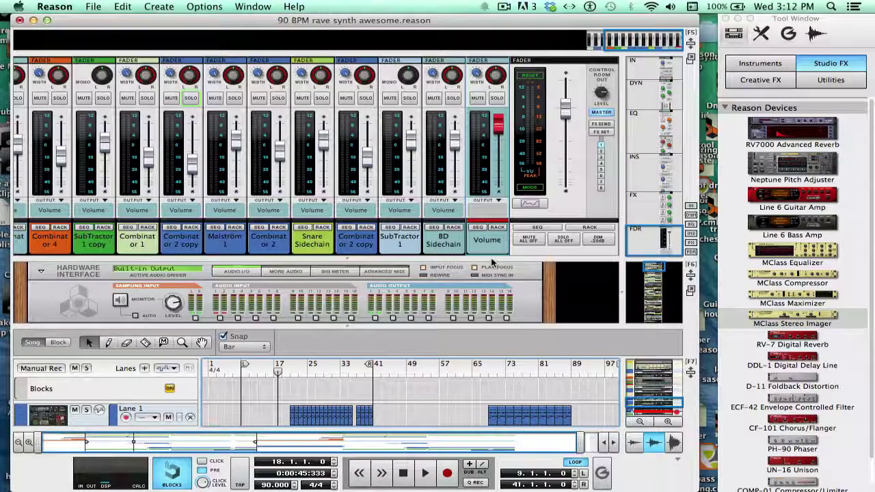
Hide the mixer, switch off Master Section insert bypass, and show its Insert FX and Programmer
key(F5)
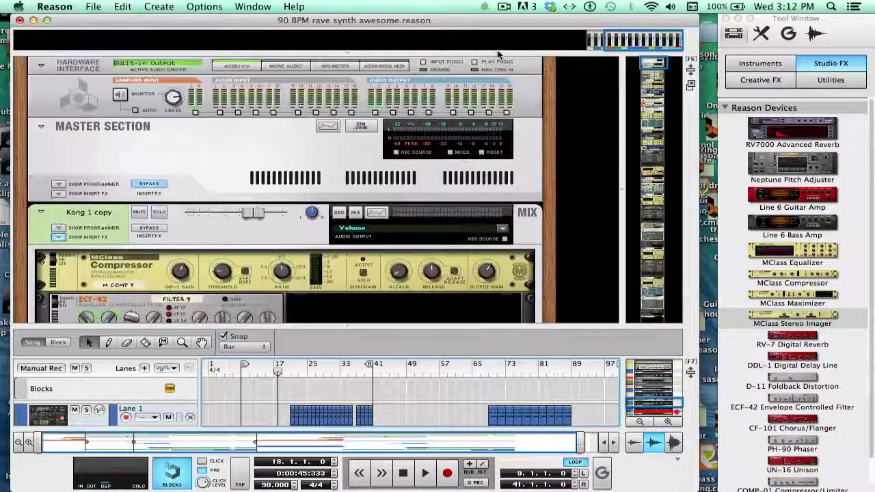
mouse_move(651, 69)
mouse_down()
mouse_move(652, 77)
mouse_move(653, 68)
mouse_move(658, 74)
mouse_up()
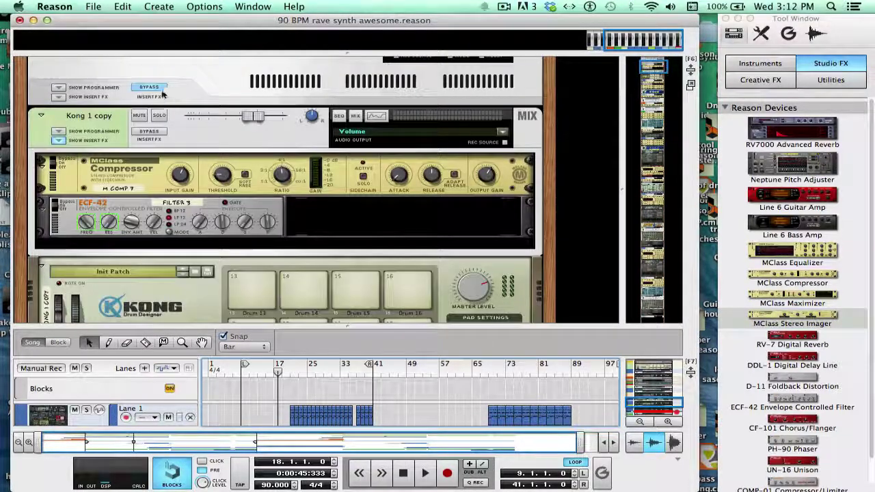
drag(650, 69, 650, 65)
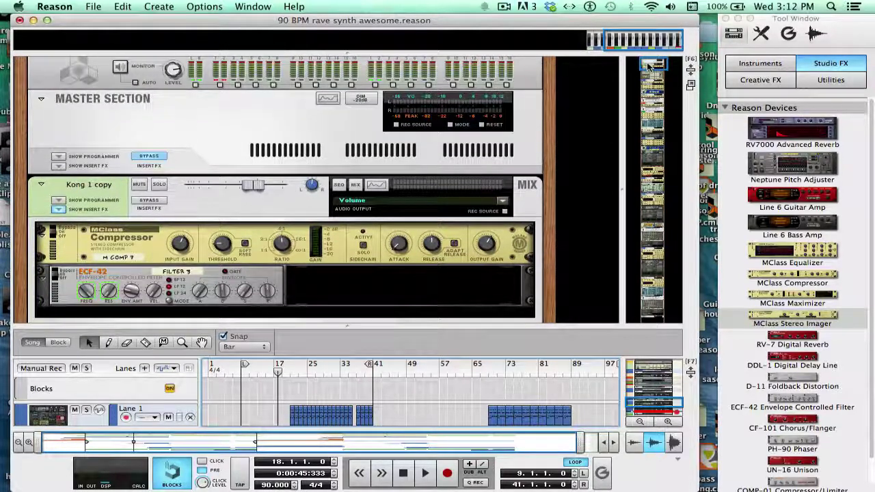
click(149, 157)
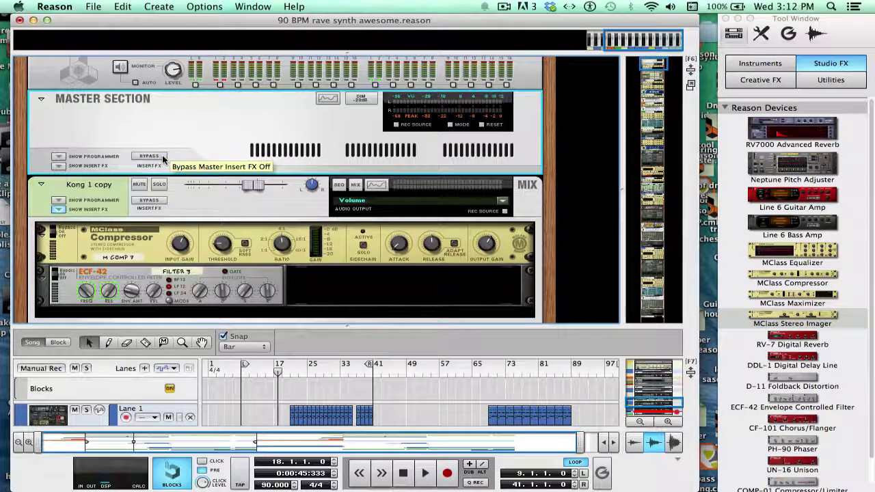
click(59, 166)
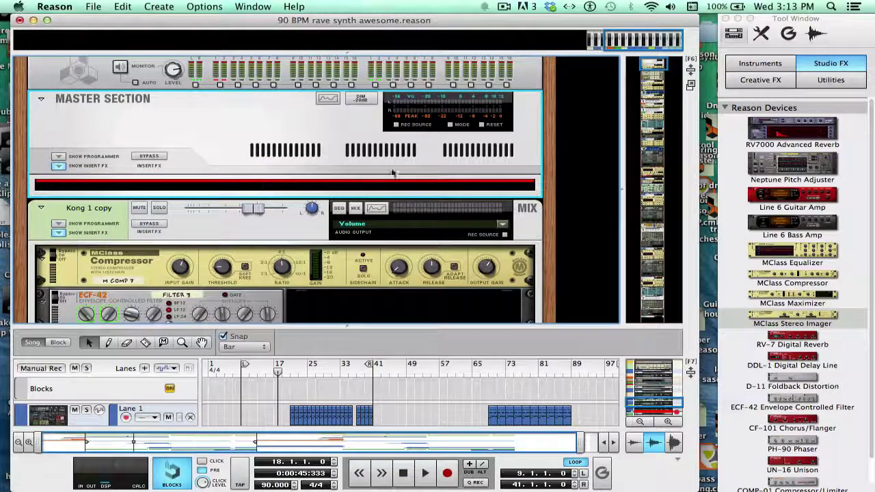
click(59, 157)
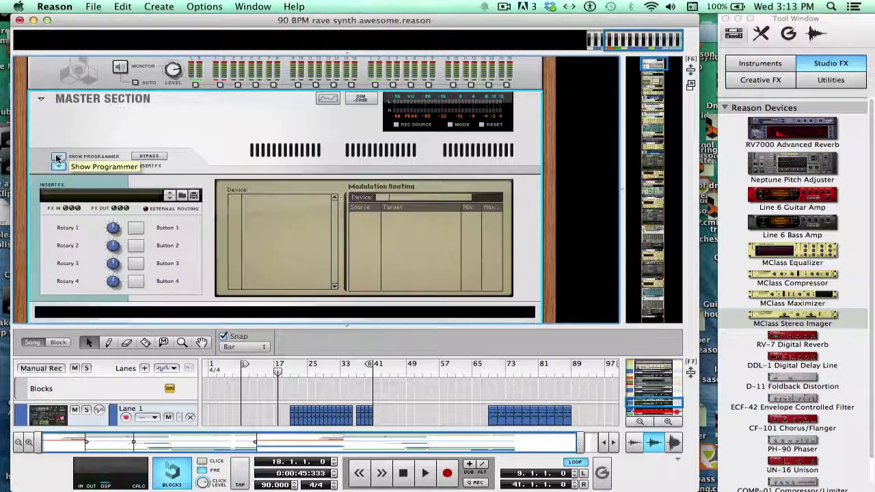
Load the Default Mastering Suite.cmb patch from the Mastering folder into the Master Section inserts
click(183, 196)
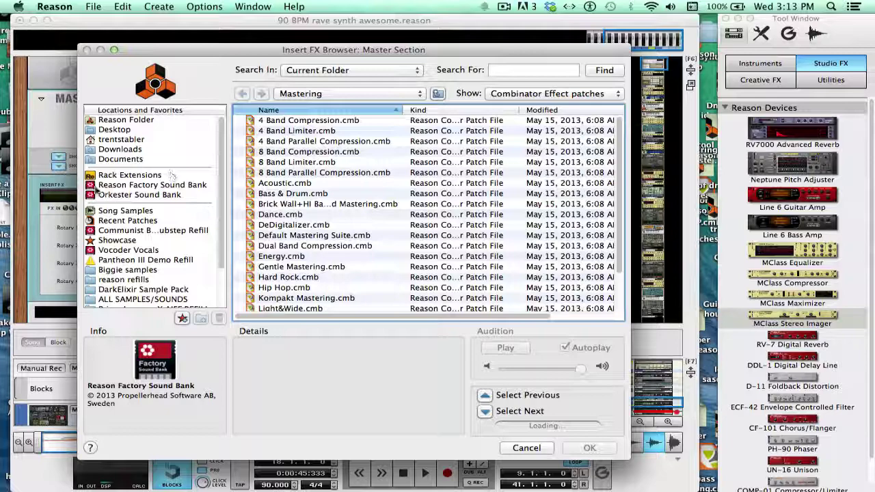
click(527, 448)
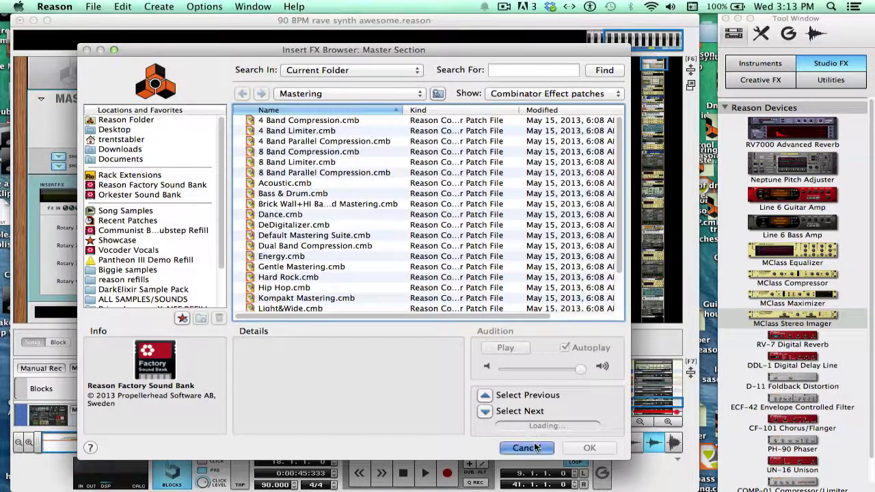
click(183, 197)
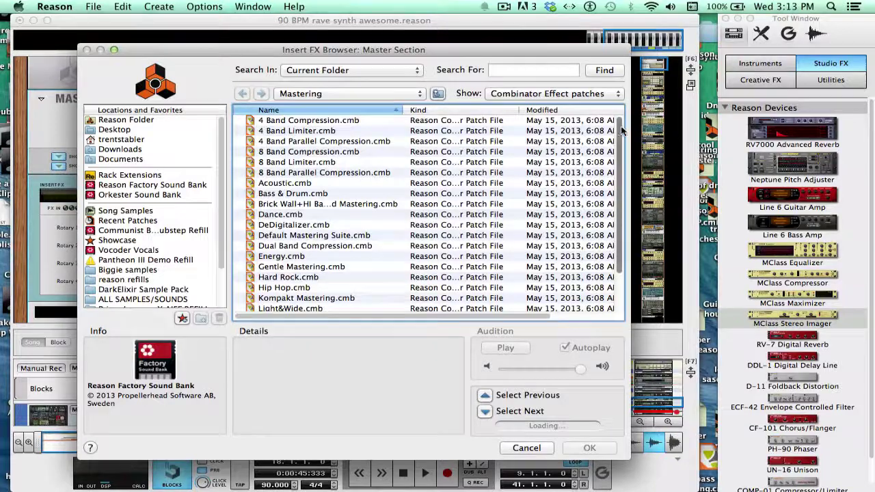
scroll(615, 137, down, 2)
scroll(615, 136, up, 2)
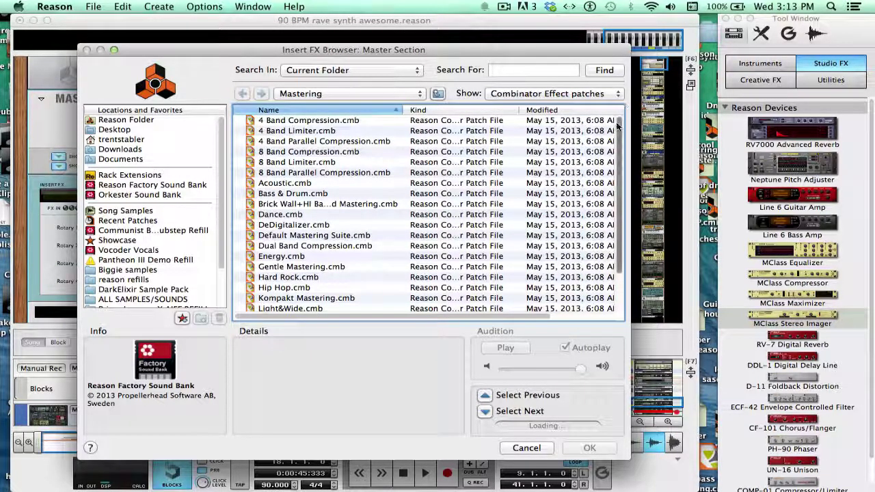
click(318, 235)
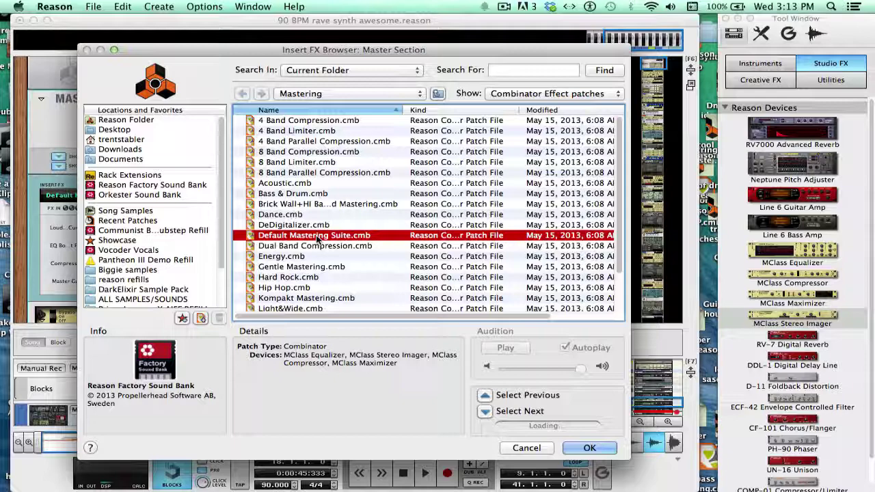
double_click(316, 235)
drag(660, 68, 660, 82)
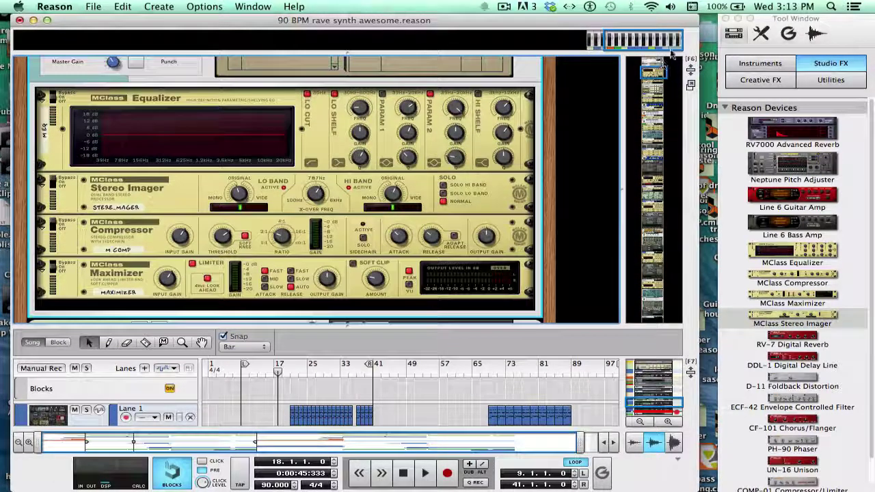
Maximize the rack to full height, play the song, and toggle the MClass Equalizer's Parametric 2 band
click(690, 69)
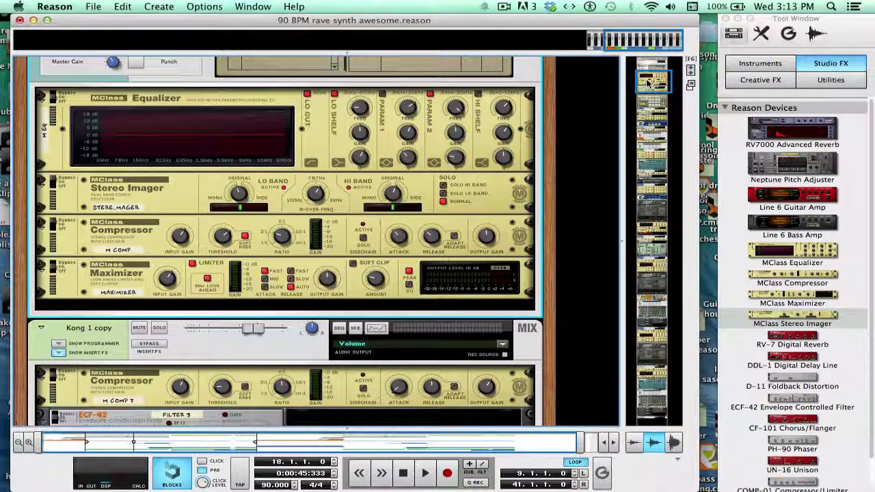
drag(650, 83, 647, 77)
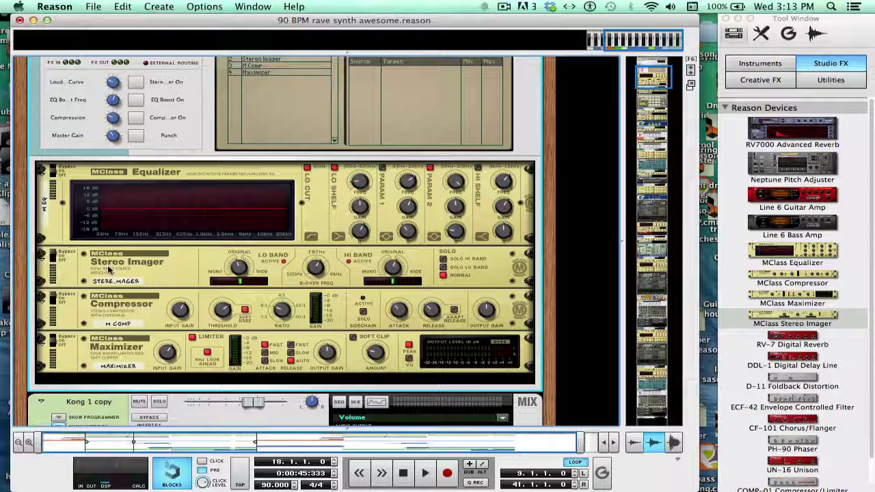
key(space)
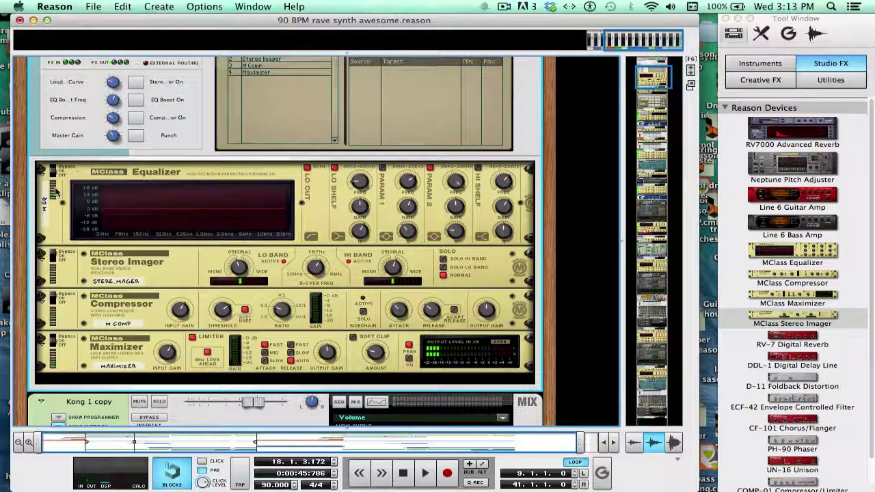
click(656, 79)
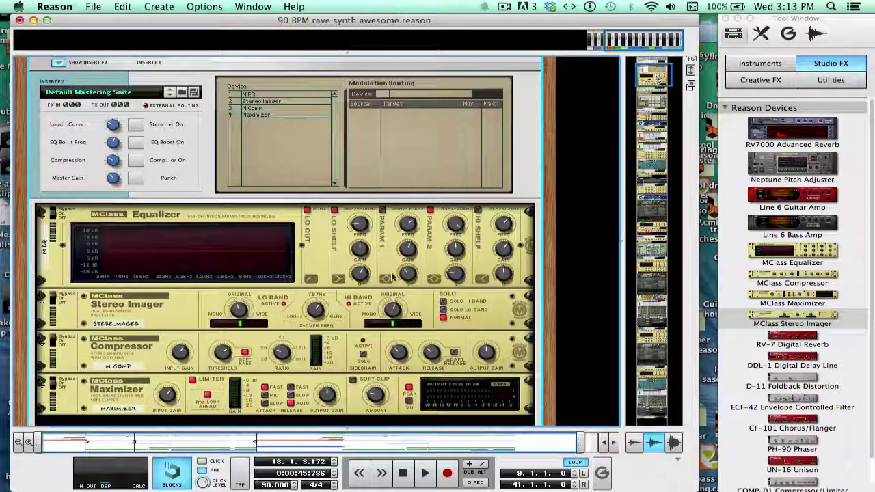
click(431, 211)
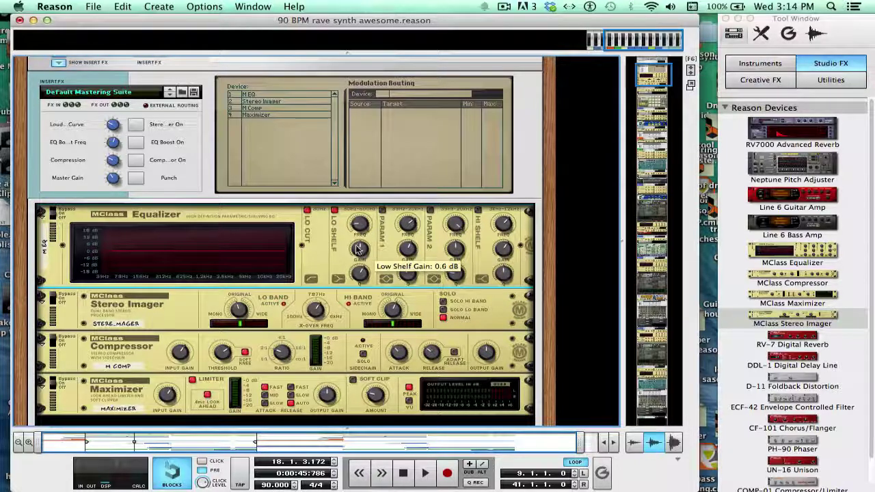
Adjust the MClass EQ low shelf gain, frequency and Q while auditioning the song
scroll(357, 249, up, 2)
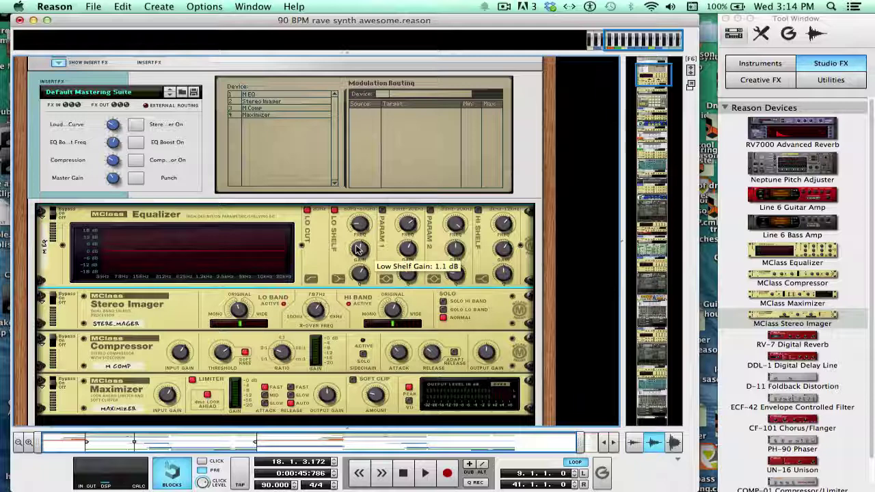
scroll(357, 249, up, 5)
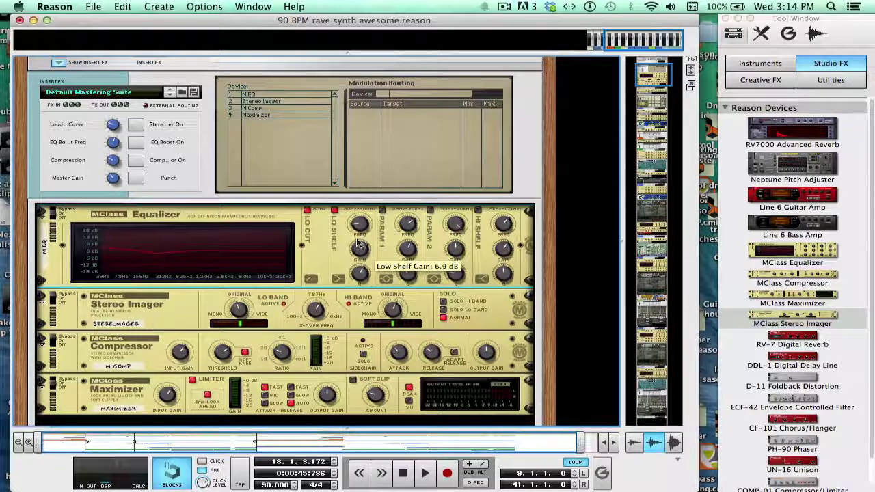
key(space)
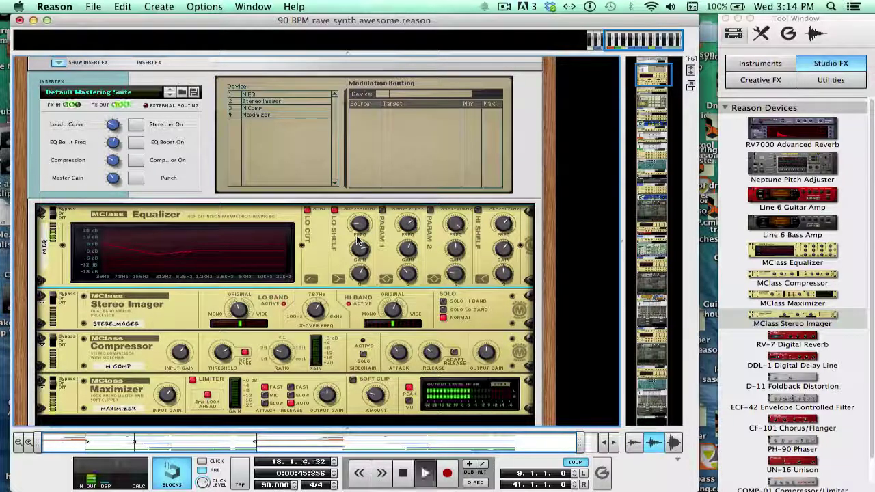
scroll(359, 254, up, 10)
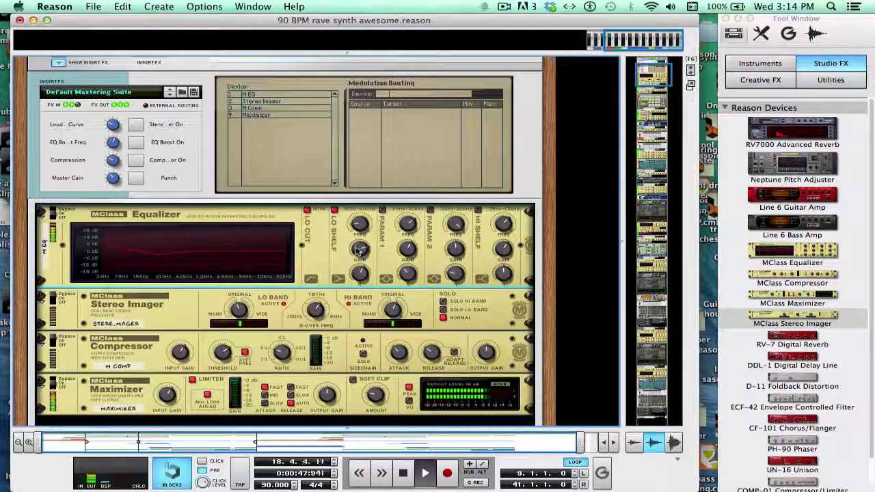
scroll(359, 255, down, 12)
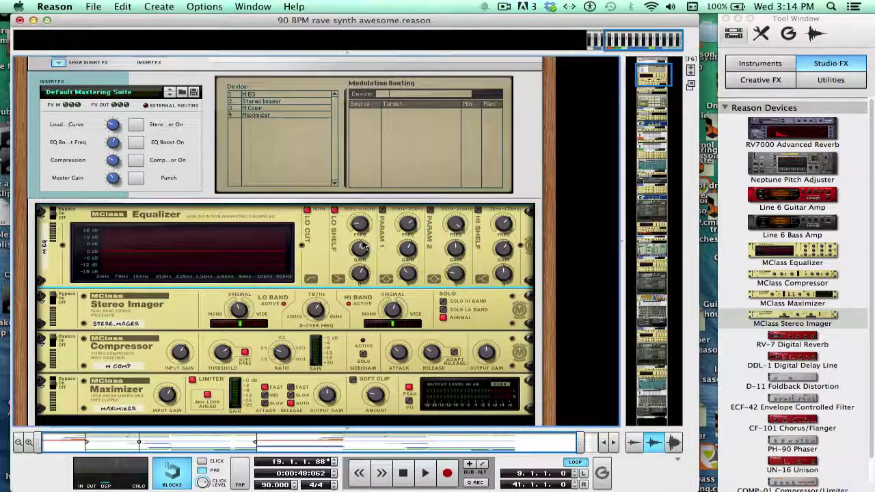
scroll(356, 220, down, 4)
scroll(355, 220, down, 3)
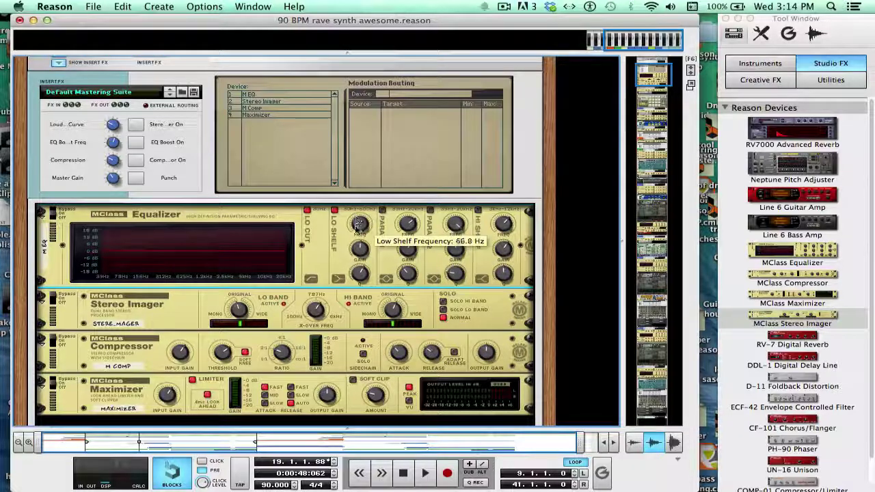
scroll(355, 273, down, 2)
scroll(356, 277, up, 3)
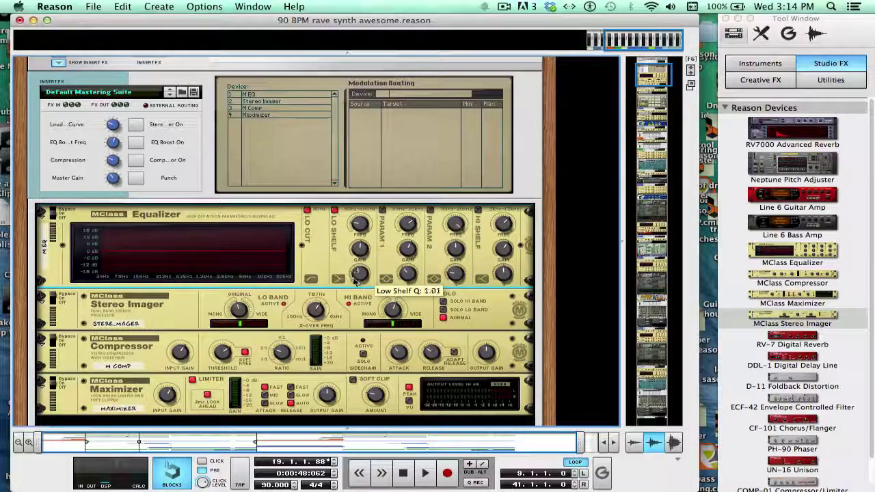
scroll(356, 277, down, 2)
key(space)
key(space)
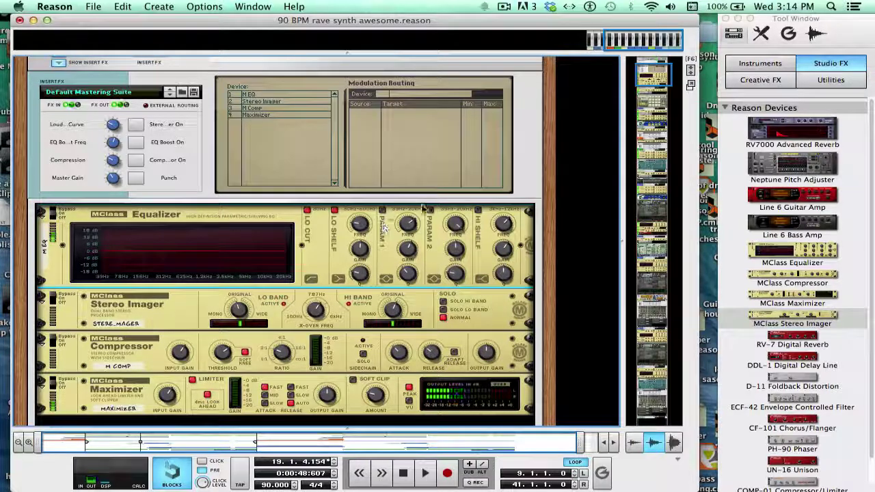
Enable the Hi Shelf band and settle its gain at -2.0 dB, comparing it on and off
click(479, 210)
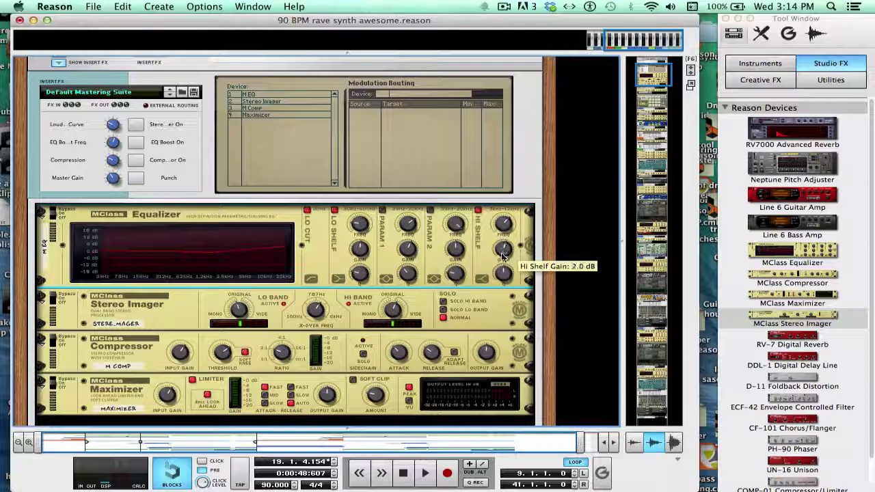
drag(502, 254, 499, 241)
key(space)
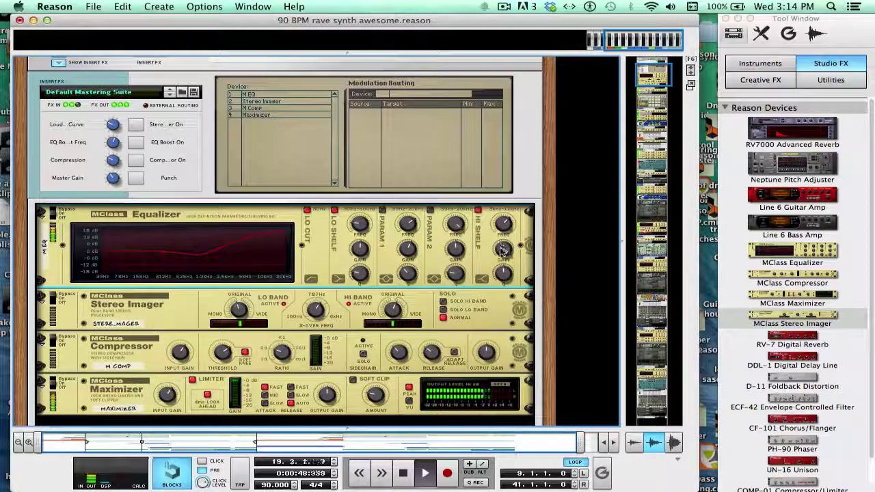
drag(504, 262, 508, 268)
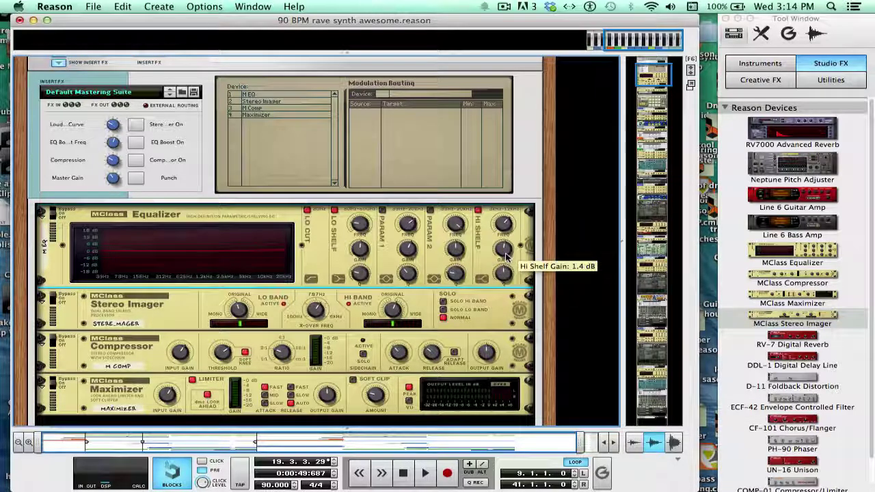
key(space)
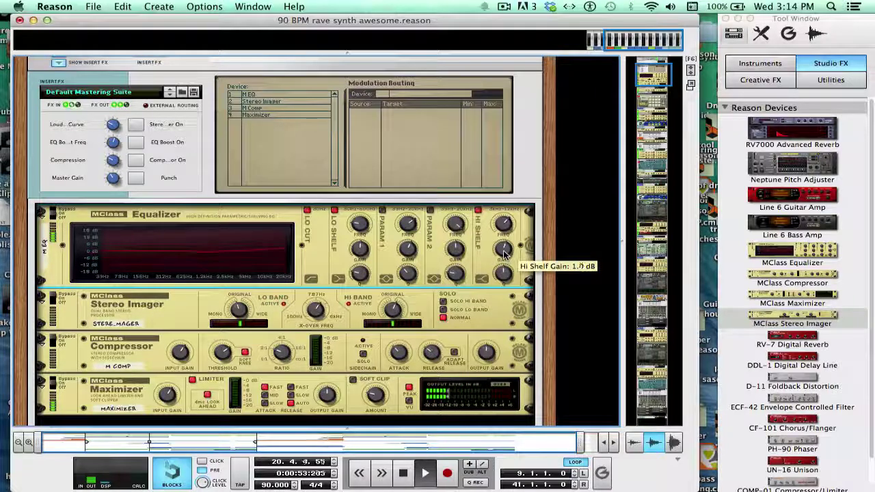
drag(504, 254, 504, 257)
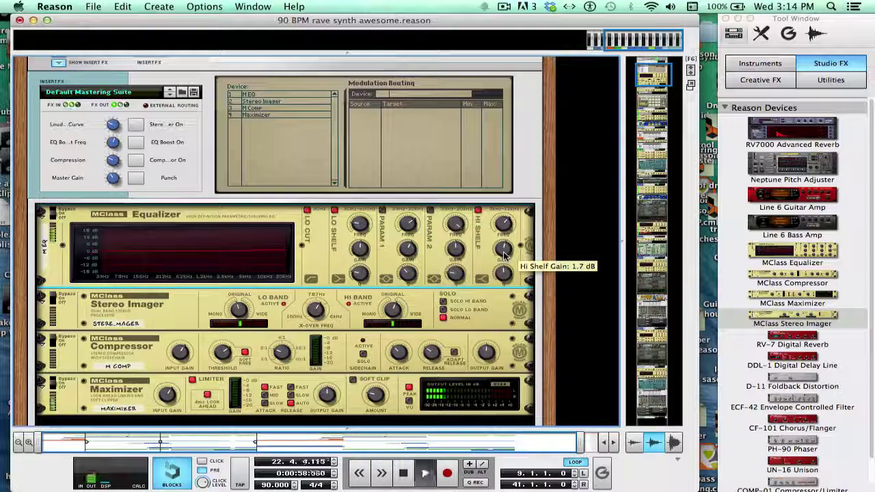
click(479, 212)
Select the Stereo Imager, solo its low band, and lower the crossover to about 239 Hz
scroll(279, 223, down, 1)
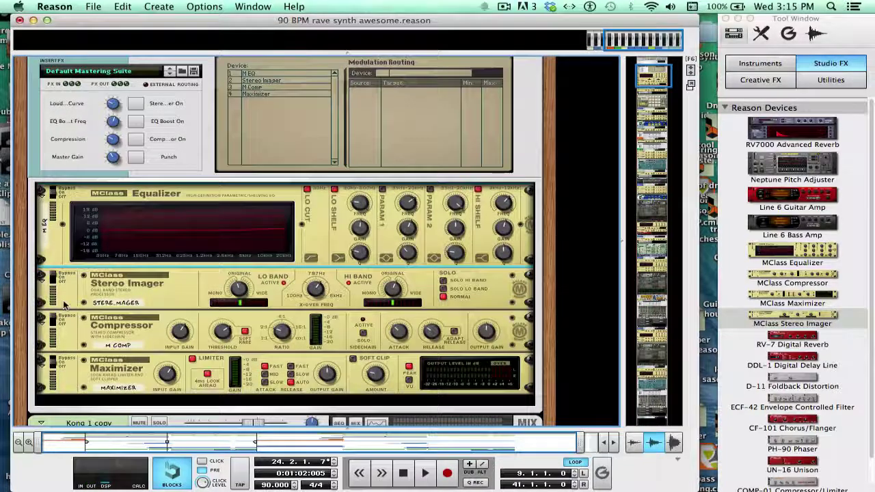
click(52, 279)
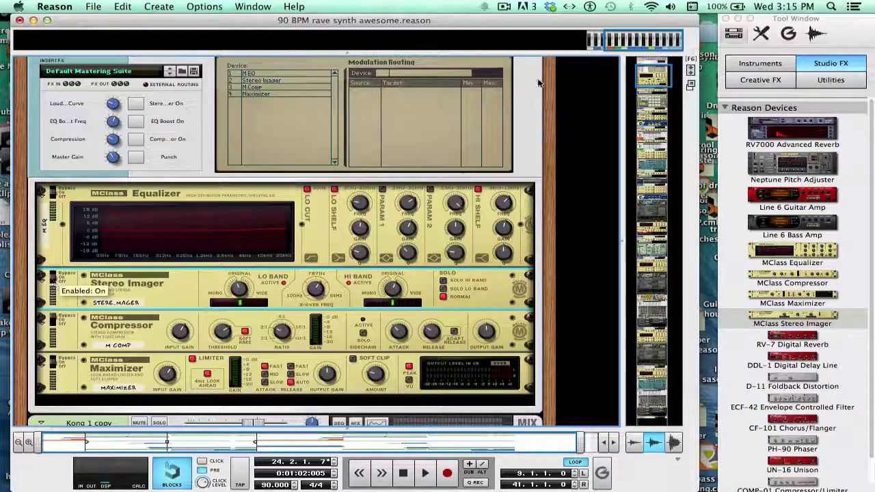
scroll(286, 255, down, 3)
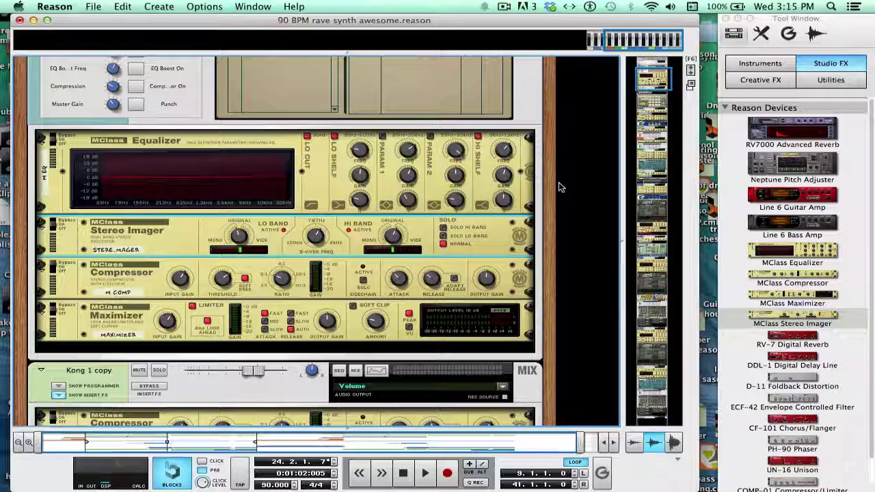
mouse_move(328, 241)
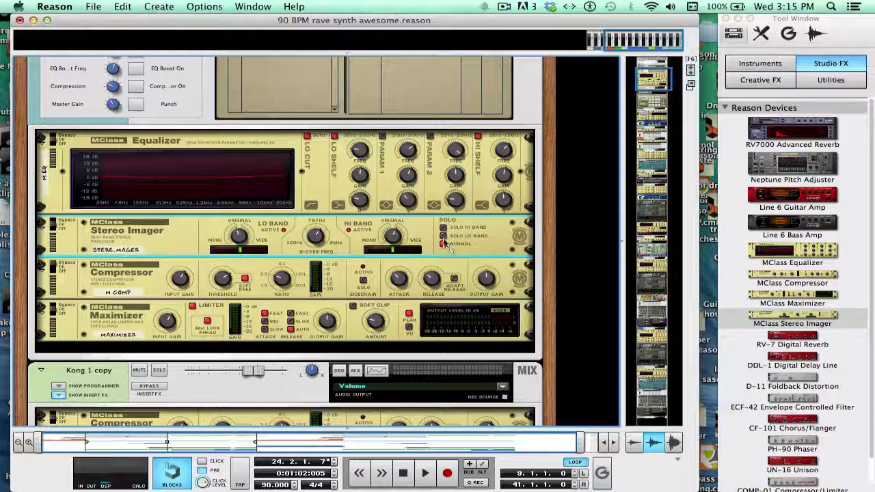
click(443, 236)
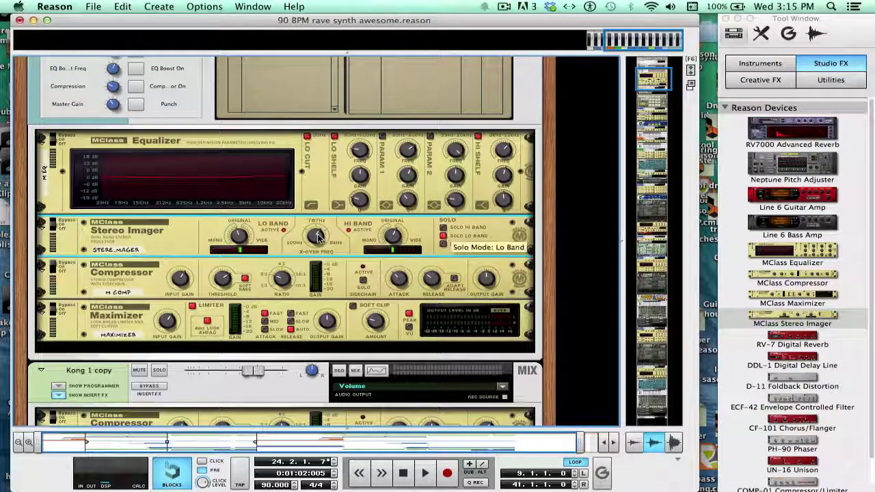
mouse_move(314, 236)
mouse_move(315, 236)
mouse_down()
mouse_move(314, 259)
mouse_move(315, 236)
mouse_move(313, 257)
mouse_move(310, 250)
mouse_up()
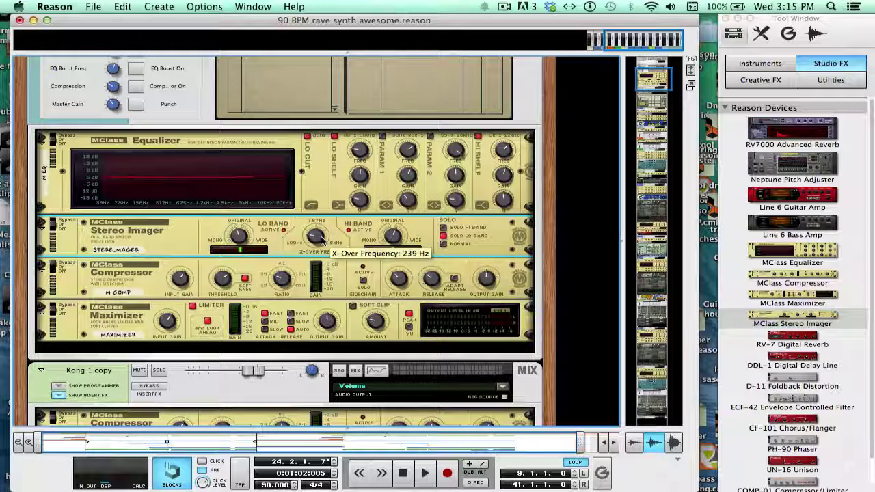
Fine-tune the Stereo Imager crossover to 309 Hz while listening to the soloed low band
key(space)
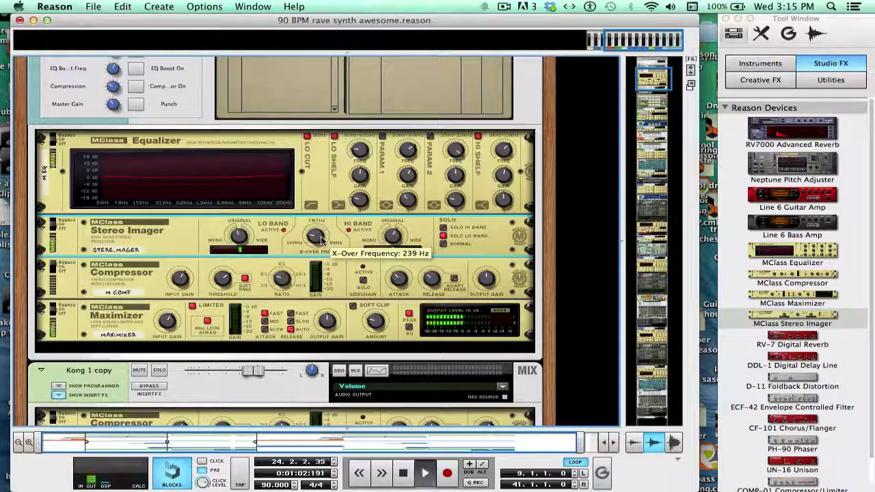
drag(322, 238, 321, 238)
key(space)
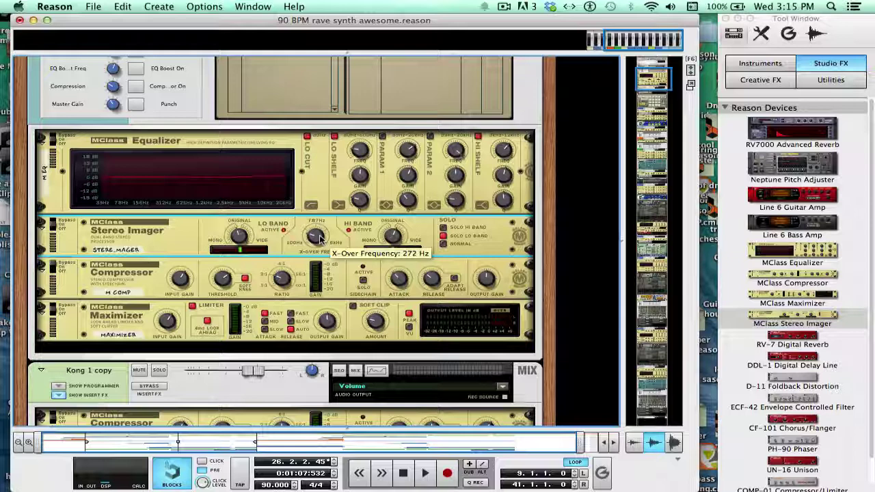
key(space)
drag(319, 237, 319, 237)
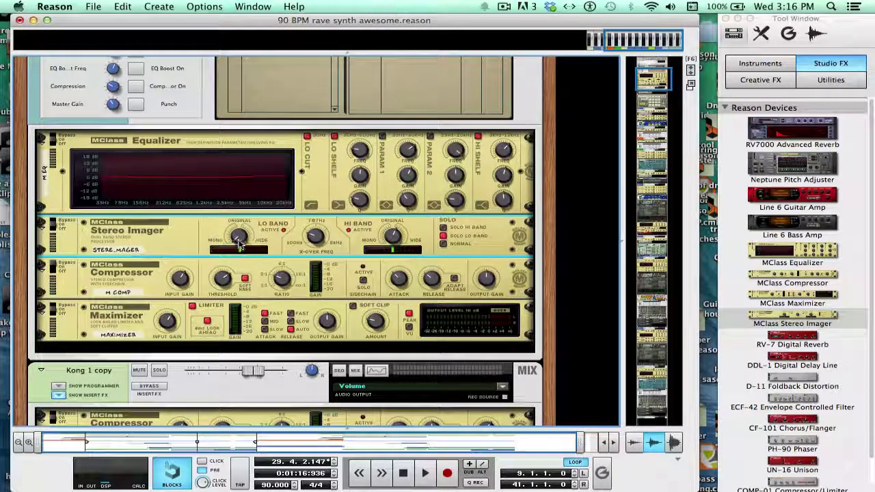
Audition the imager's soloed high band, then return its Solo mode to Normal
click(444, 227)
key(space)
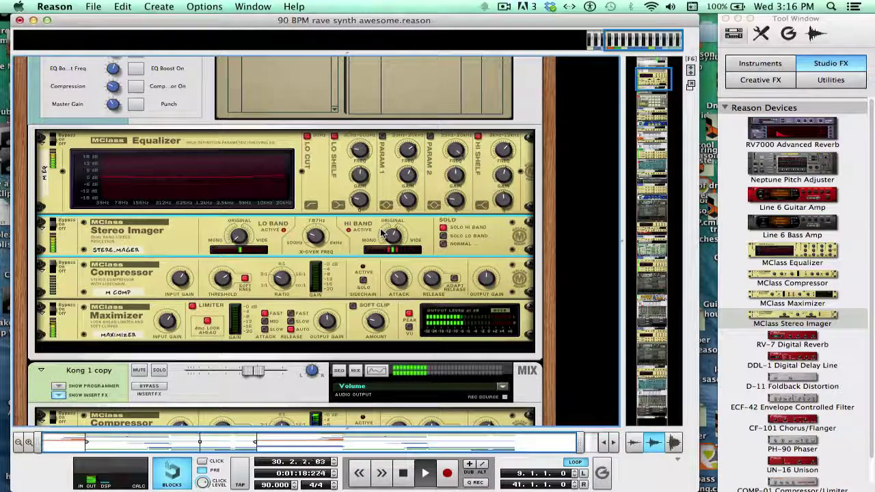
key(space)
mouse_move(392, 236)
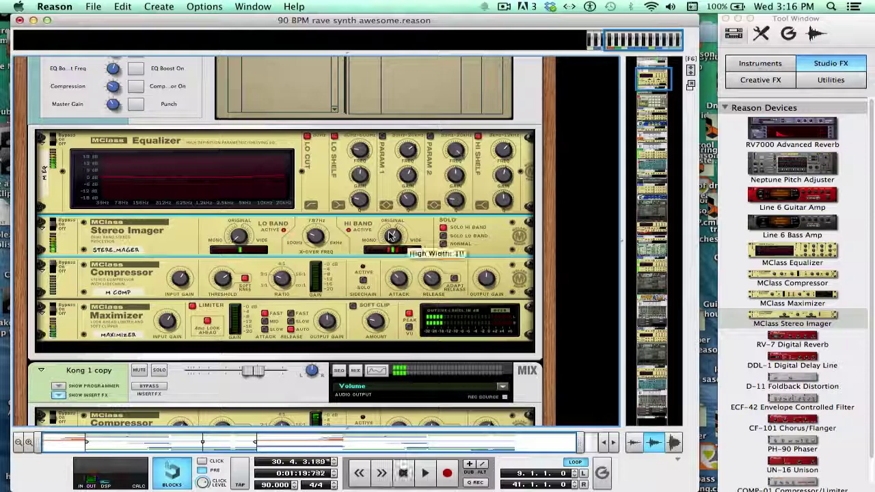
scroll(392, 236, up, 4)
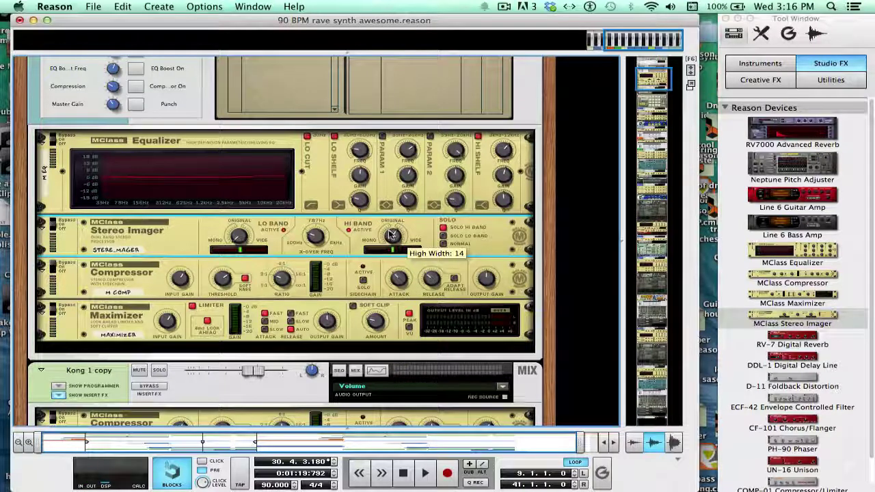
key(space)
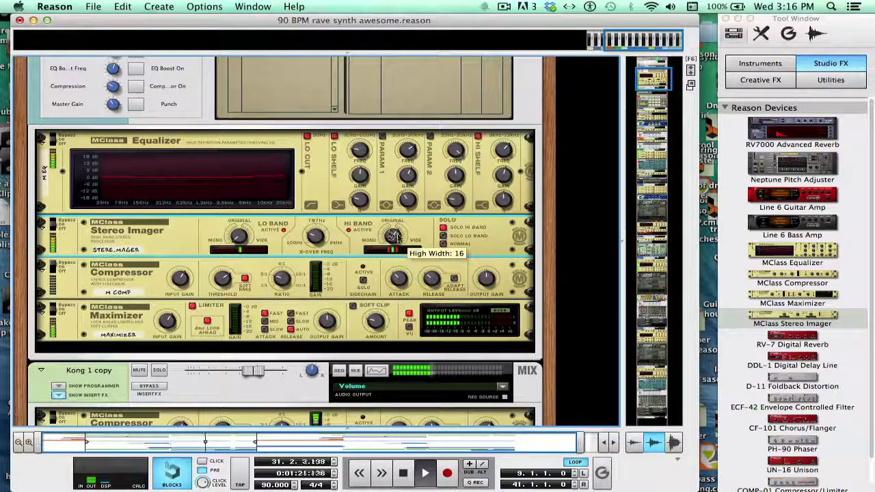
click(443, 244)
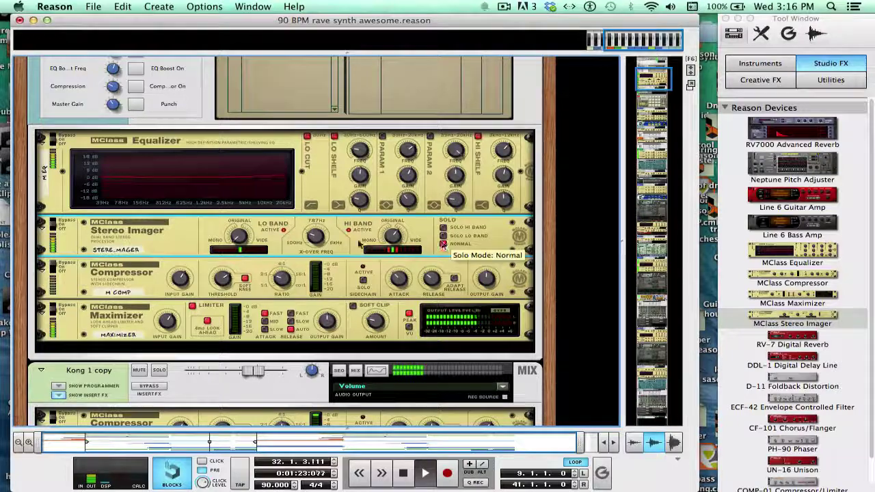
key(space)
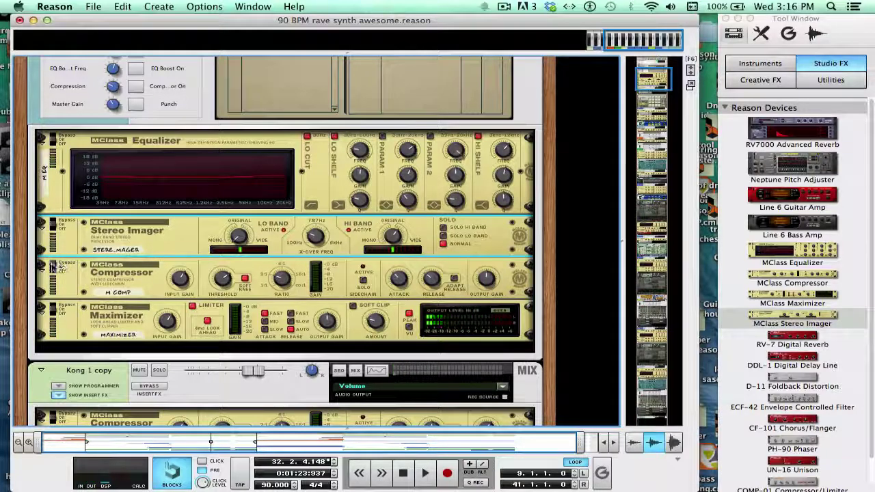
Switch the MClass Compressor from bypass to On and briefly check the mixer with F5
click(54, 266)
click(54, 269)
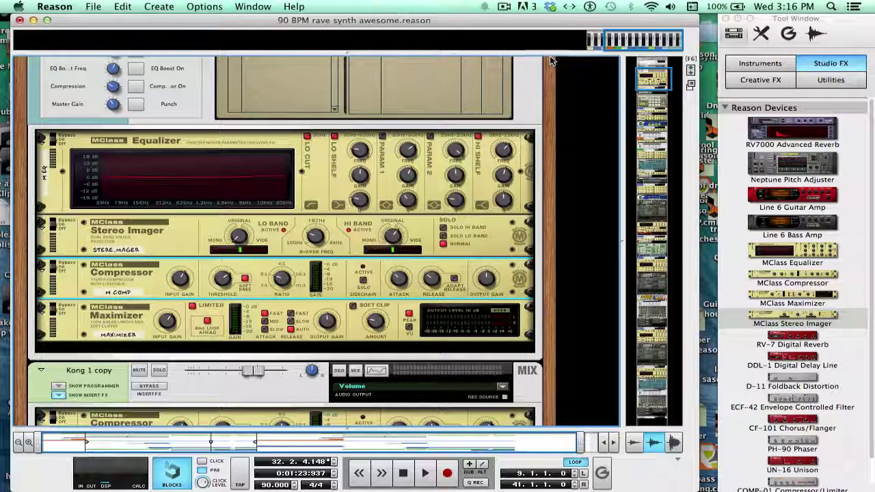
key(F5)
scroll(522, 82, up, 5)
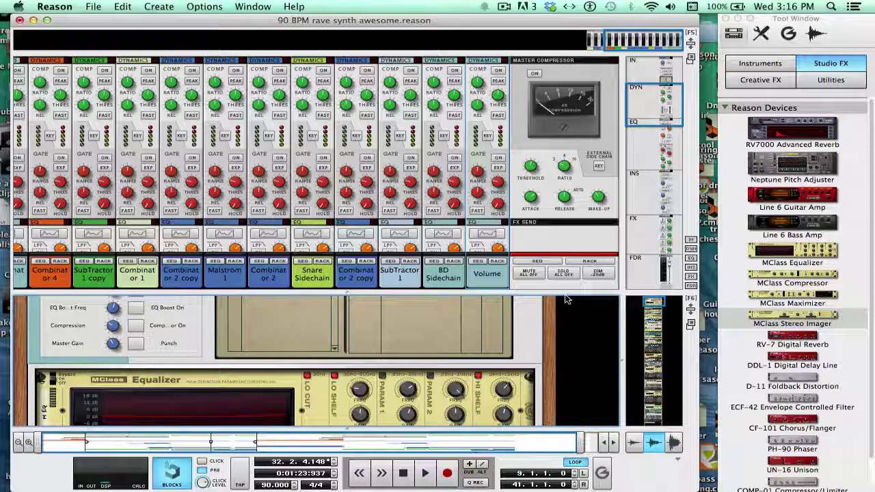
key(F5)
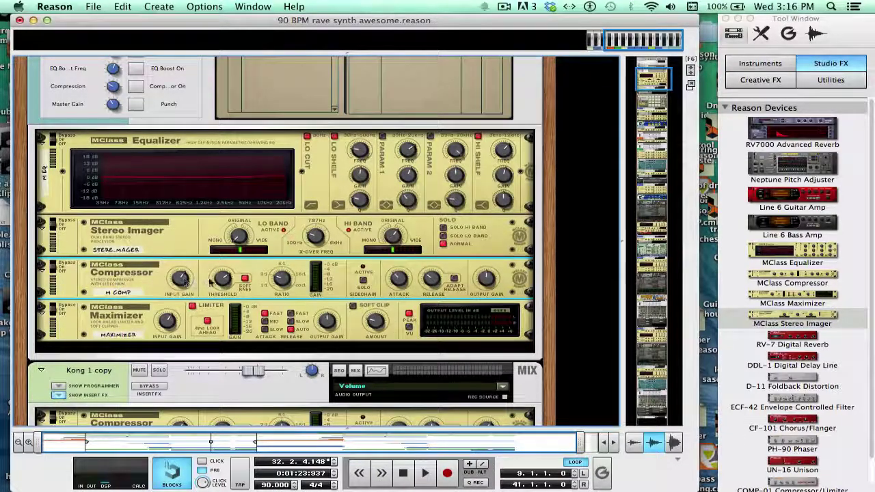
Set the MClass Compressor threshold to -21.0 dB and ratio to about 2.39:1 while playing
mouse_move(222, 279)
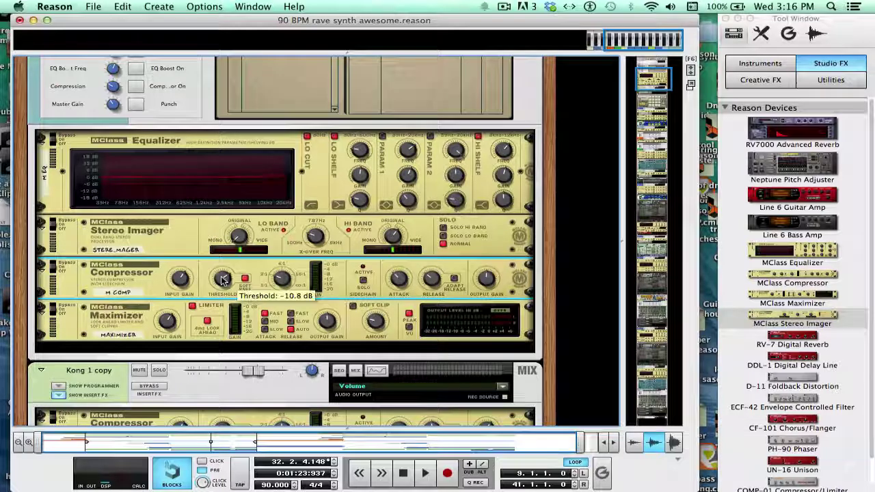
key(space)
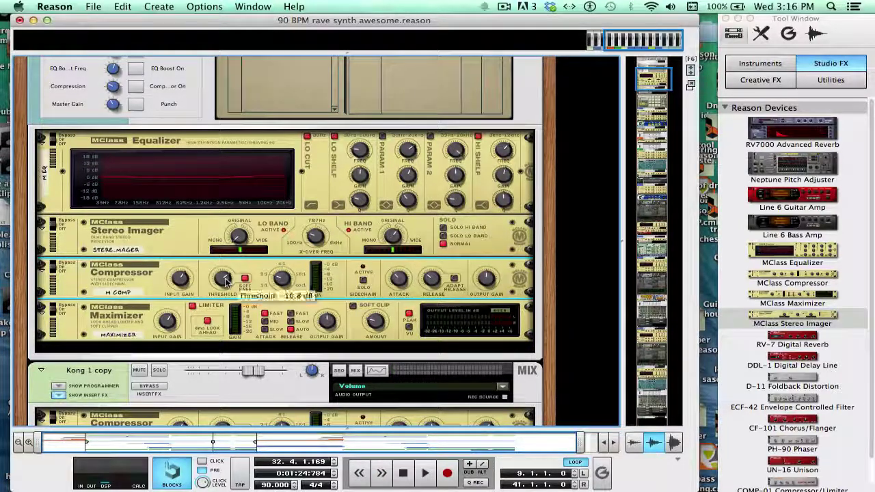
drag(227, 283, 226, 282)
key(space)
drag(281, 275, 280, 269)
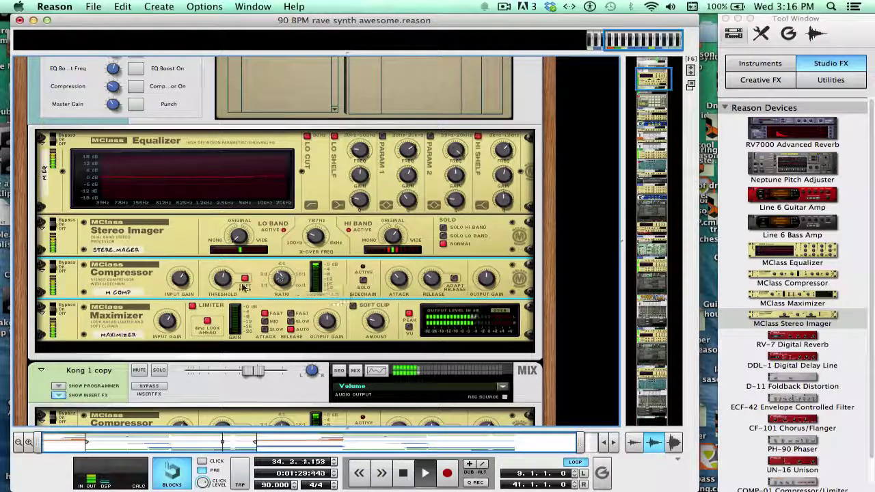
drag(222, 287, 222, 294)
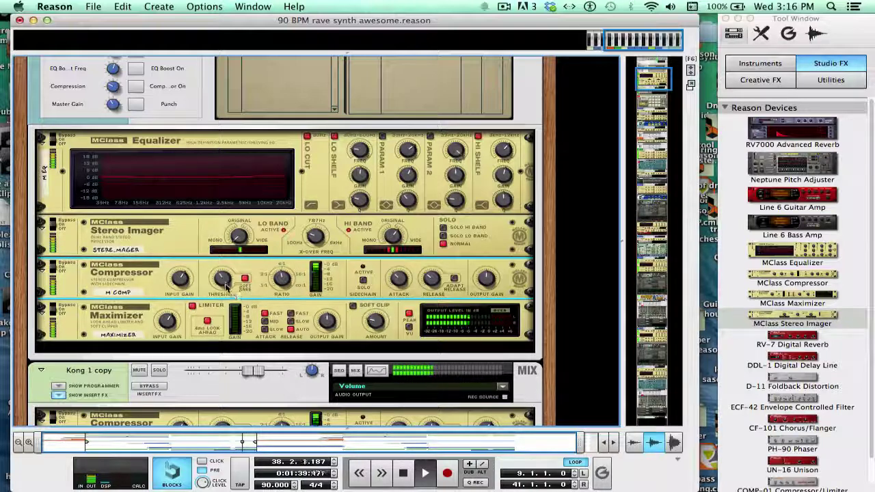
drag(226, 284, 225, 284)
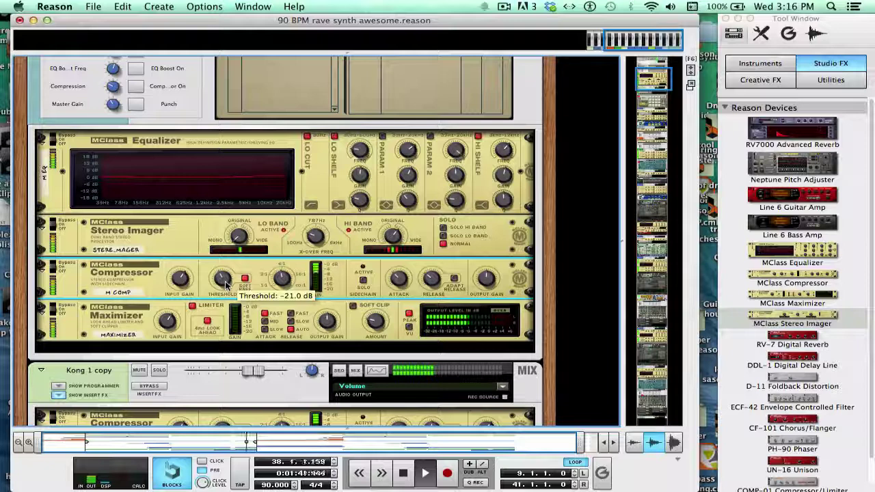
key(space)
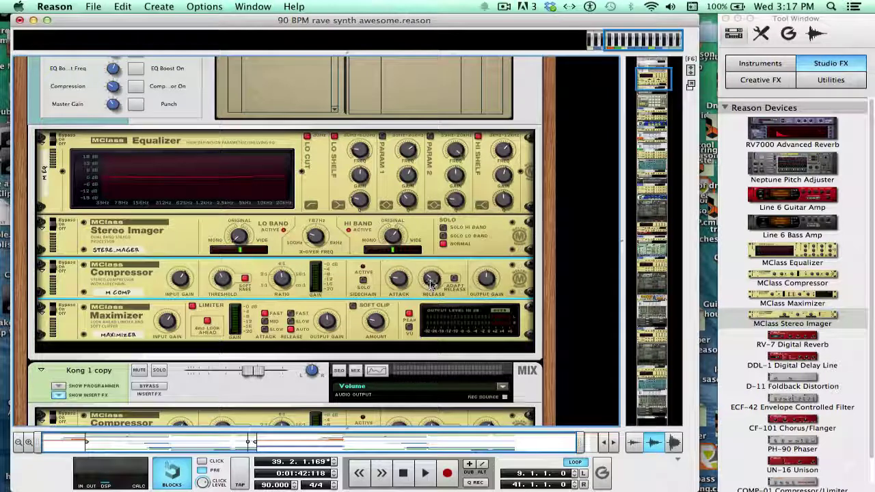
Shorten the compressor release from 600 ms to about 175 ms and audition it
mouse_move(432, 283)
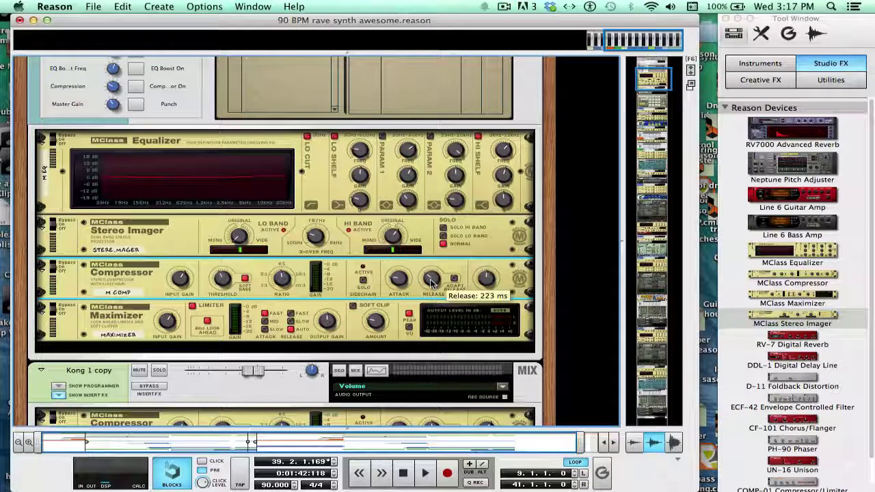
mouse_move(431, 283)
mouse_down()
mouse_move(430, 257)
mouse_move(436, 278)
mouse_up()
key(space)
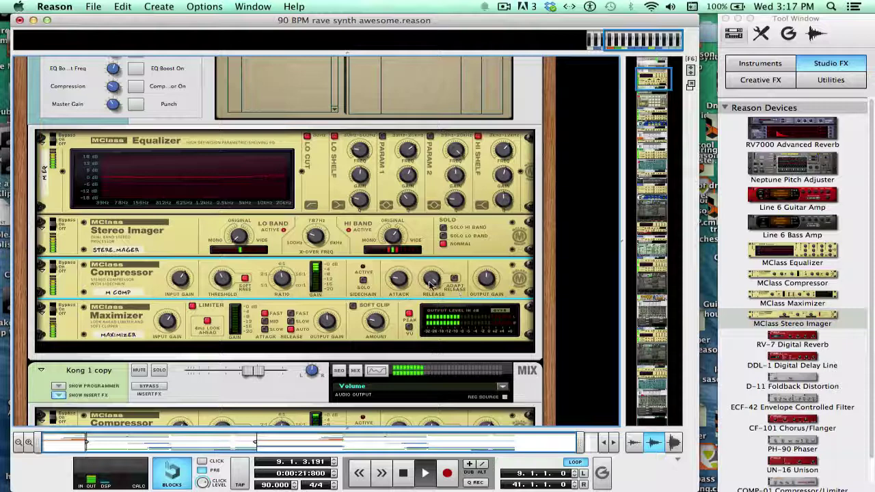
mouse_move(432, 284)
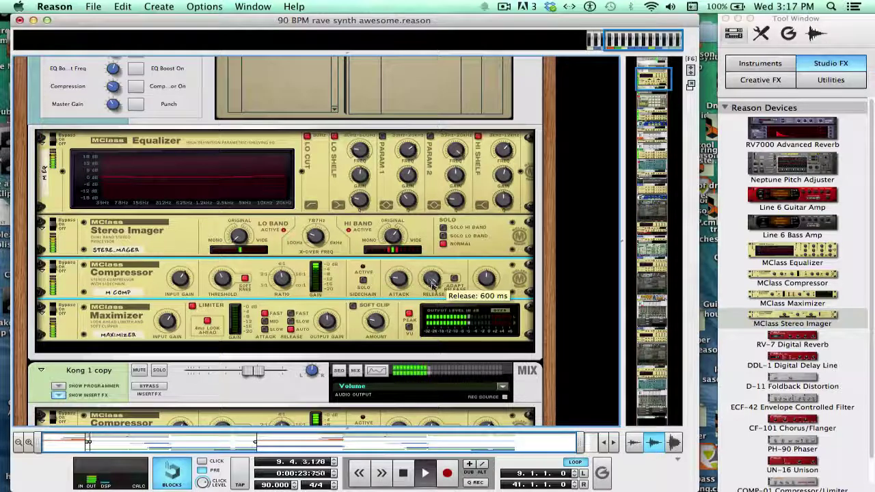
mouse_move(433, 288)
mouse_down()
mouse_move(440, 318)
mouse_move(436, 305)
mouse_up()
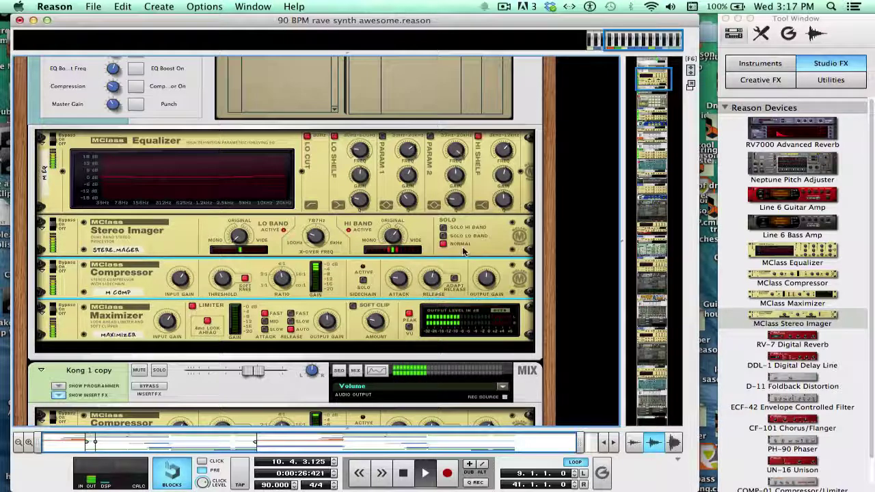
key(space)
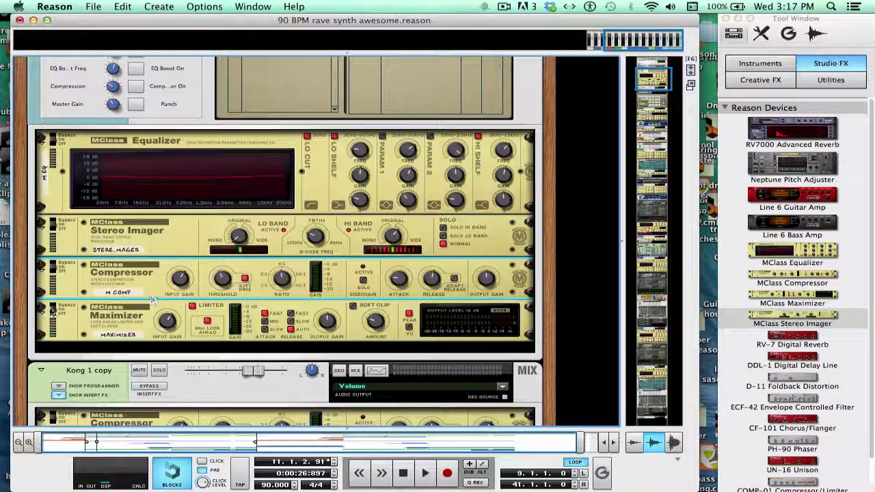
Reveal the mixer above the rack and bring its master compressor dynamics section into view
drag(427, 54, 424, 301)
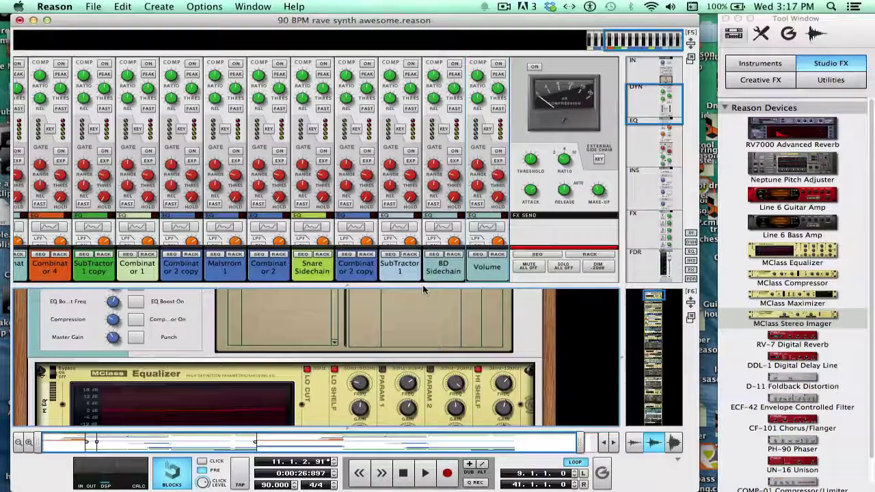
click(651, 89)
click(535, 75)
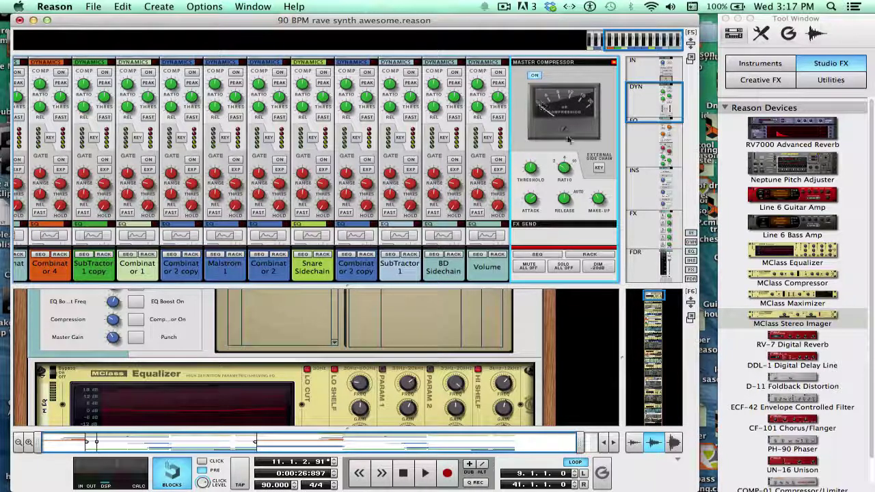
drag(655, 298, 656, 306)
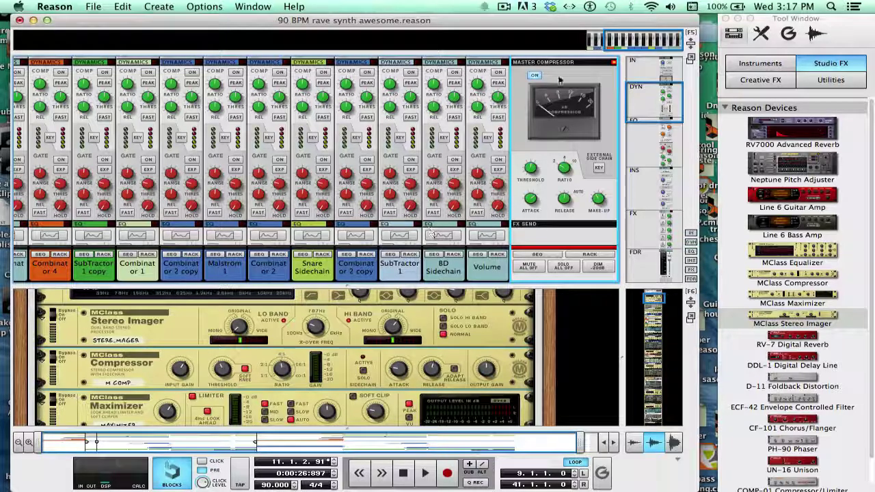
mouse_move(661, 106)
mouse_down()
mouse_move(654, 98)
mouse_move(657, 106)
mouse_up()
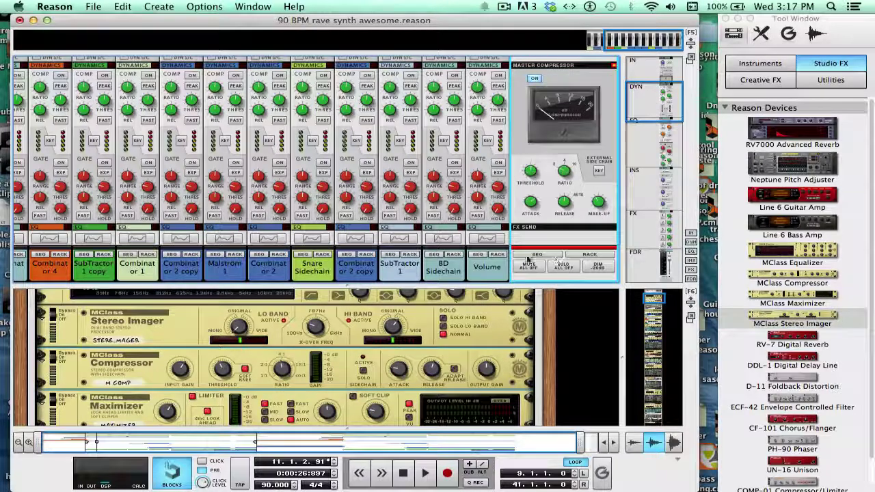
Set the Master Compressor attack to 0.3 ms and audition the song
drag(532, 216, 533, 219)
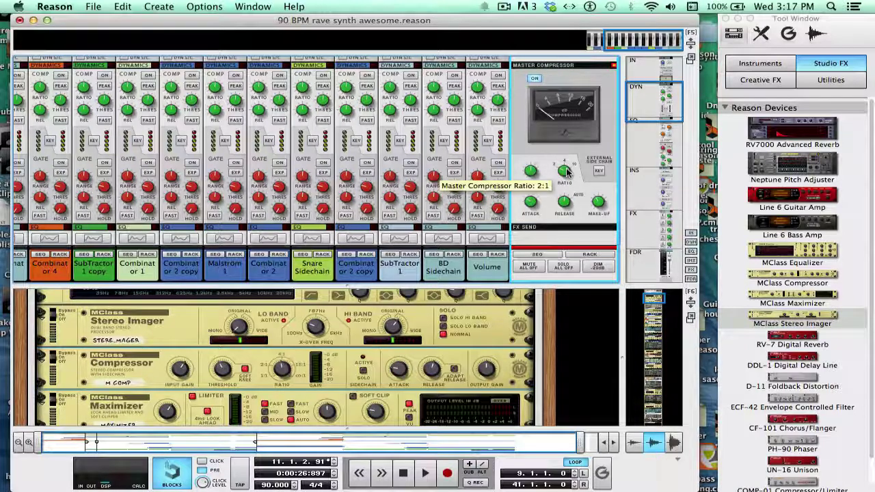
key(space)
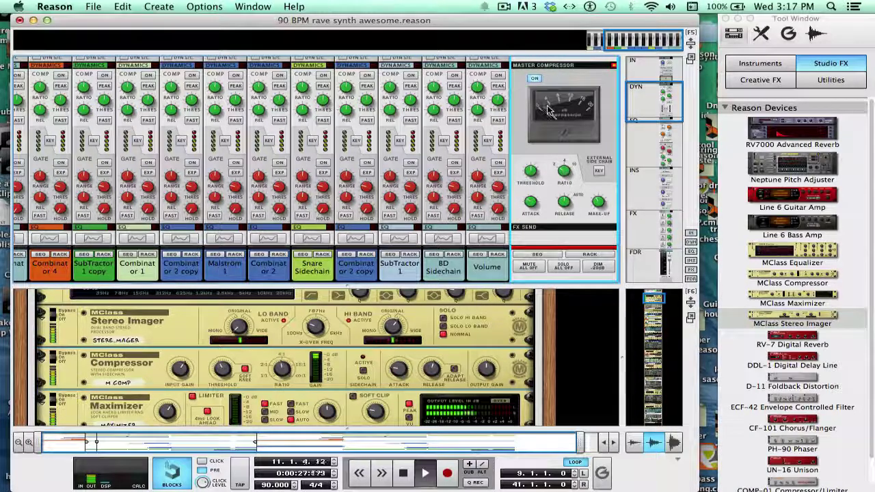
key(space)
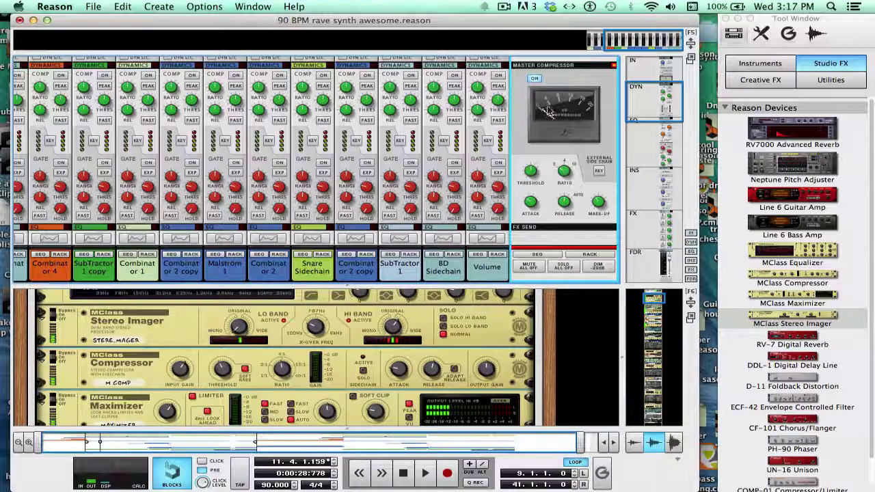
key(space)
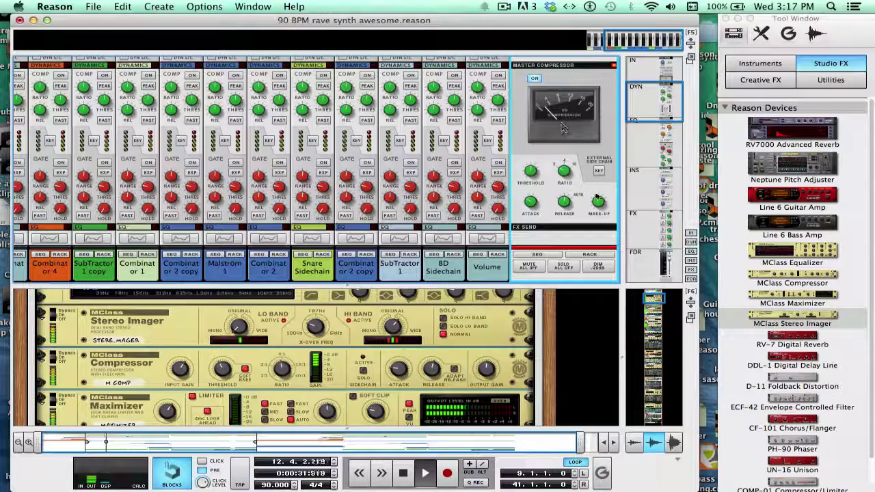
mouse_move(568, 205)
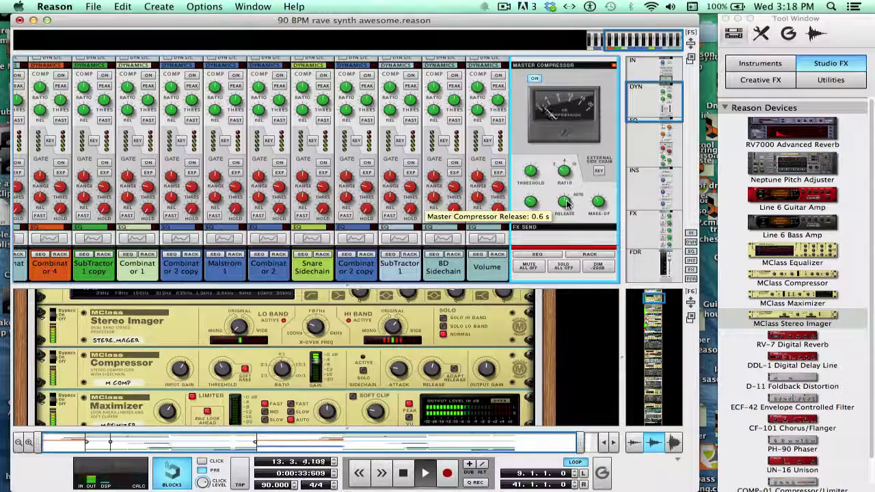
mouse_move(596, 204)
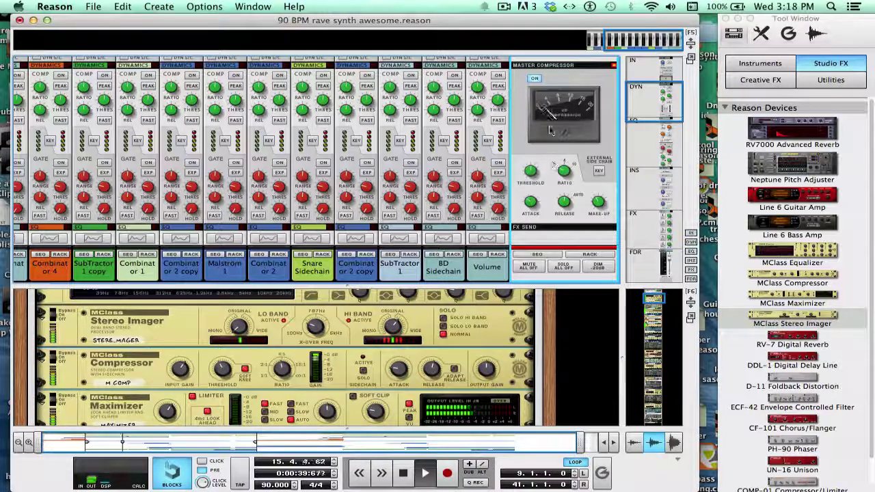
mouse_move(537, 174)
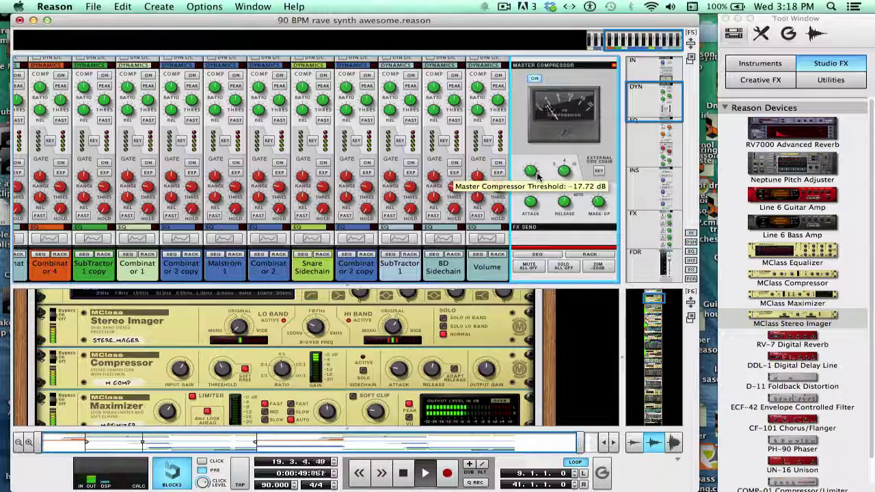
key(space)
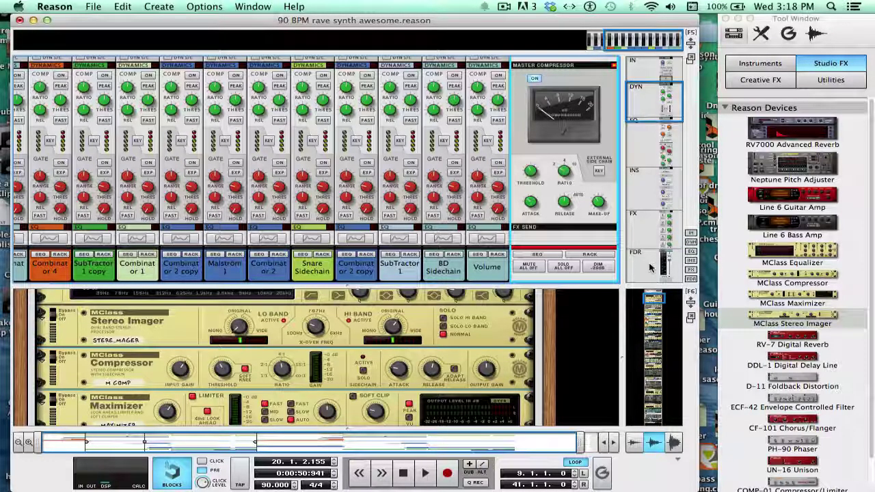
Set master bus make-up gain to 5.39 dB and threshold to -16.77 dB, then raise the rack compressor's threshold
key(space)
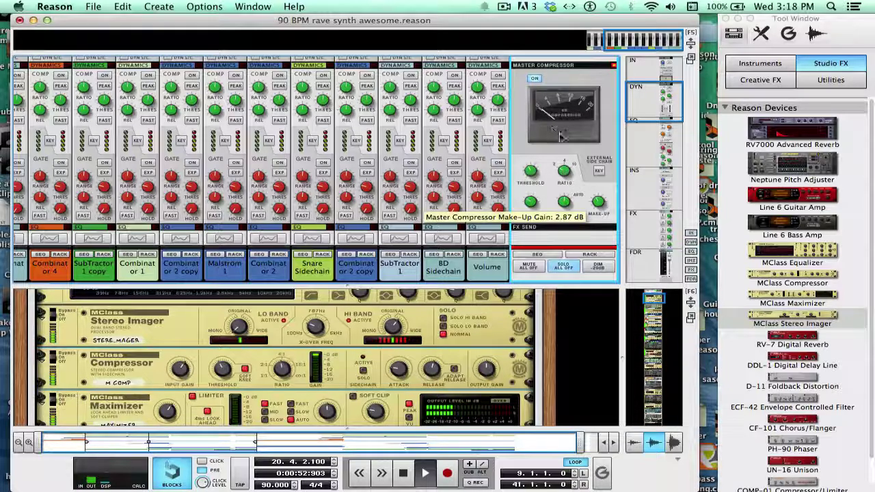
mouse_move(600, 204)
mouse_down()
mouse_move(604, 212)
mouse_move(598, 207)
mouse_up()
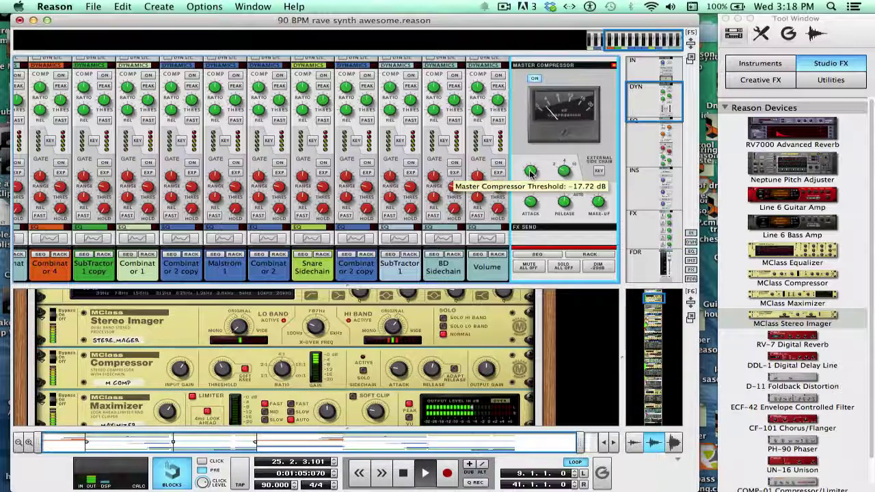
drag(532, 174, 532, 173)
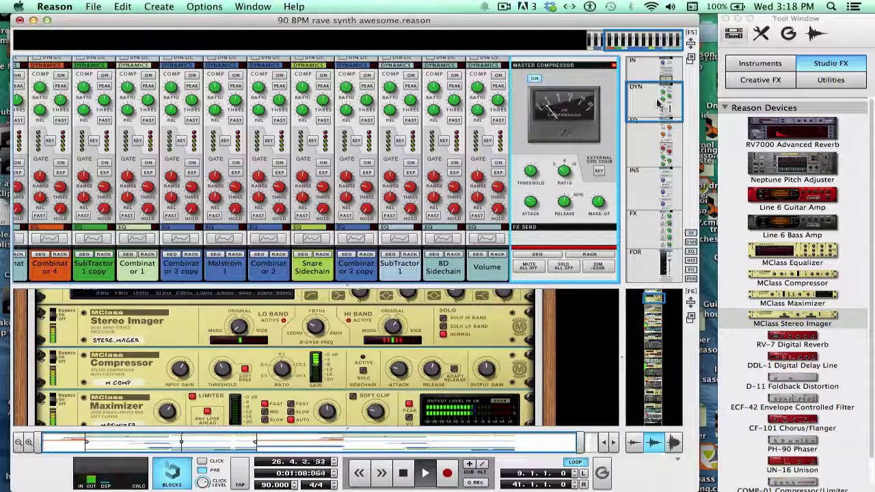
drag(661, 103, 664, 257)
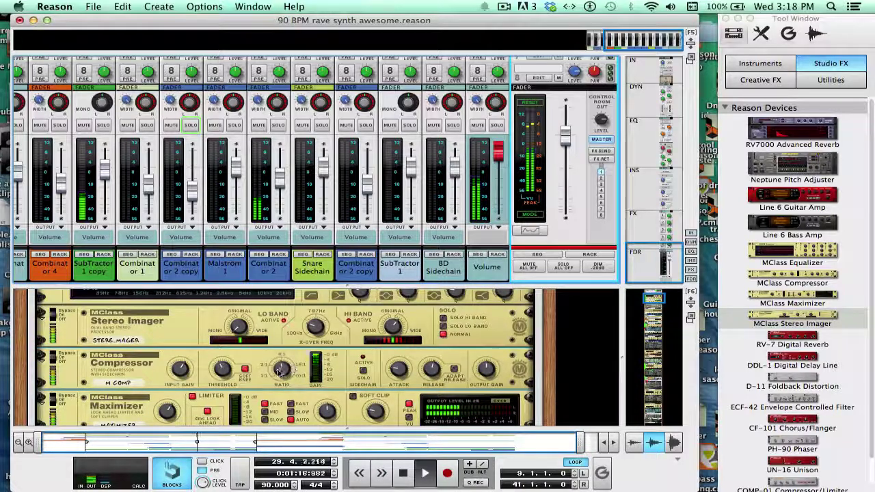
drag(226, 371, 228, 373)
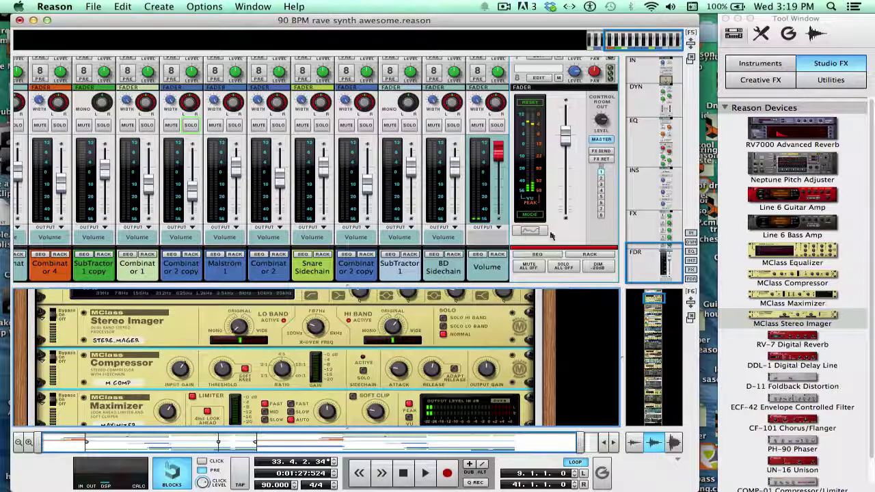
Raise the Maximizer input gain to about 3.6 dB and the compressor output gain to 2.4 dB
scroll(243, 309, down, 3)
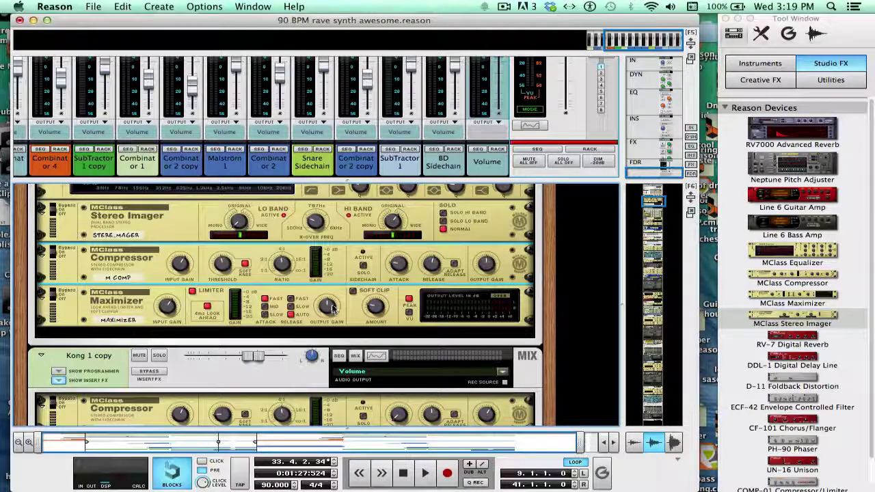
key(space)
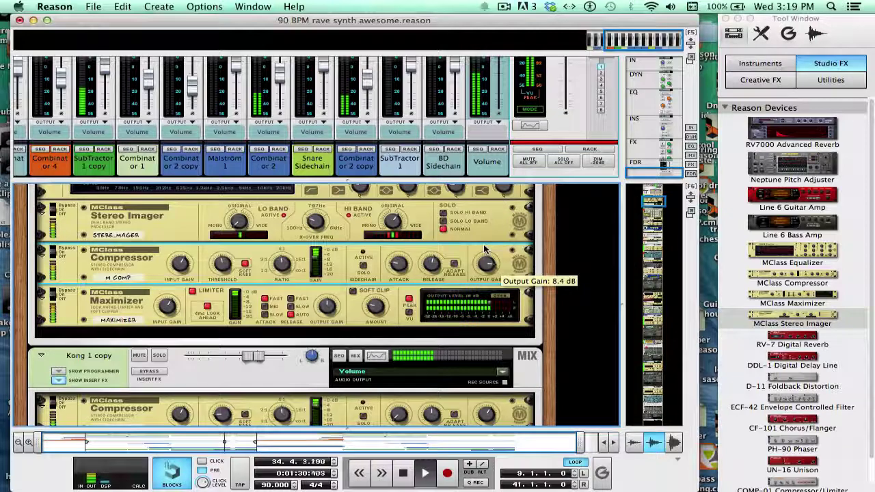
key(space)
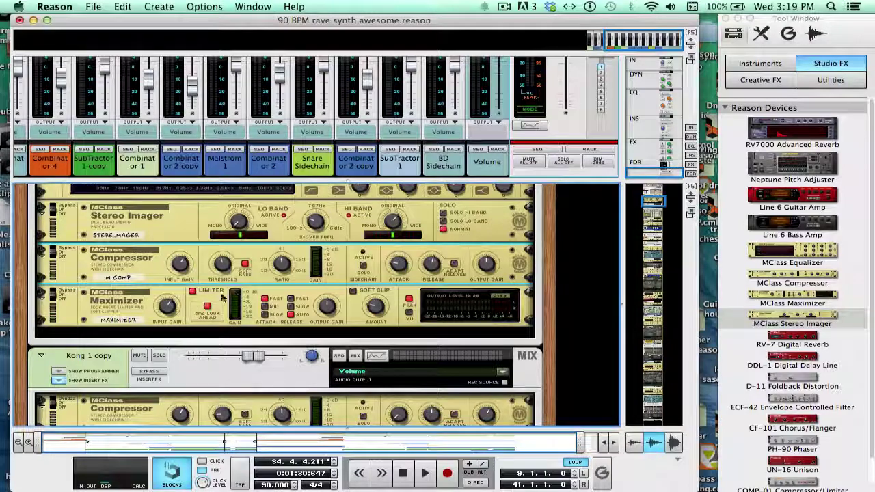
key(space)
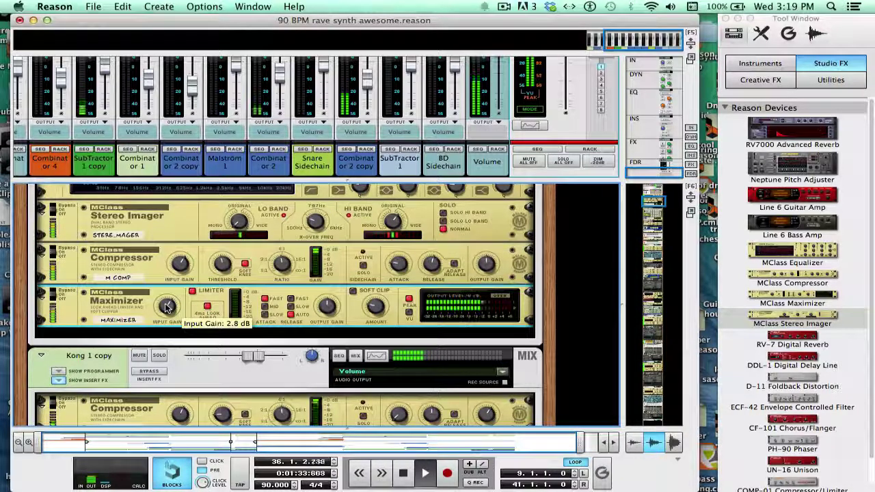
scroll(167, 307, up, 2)
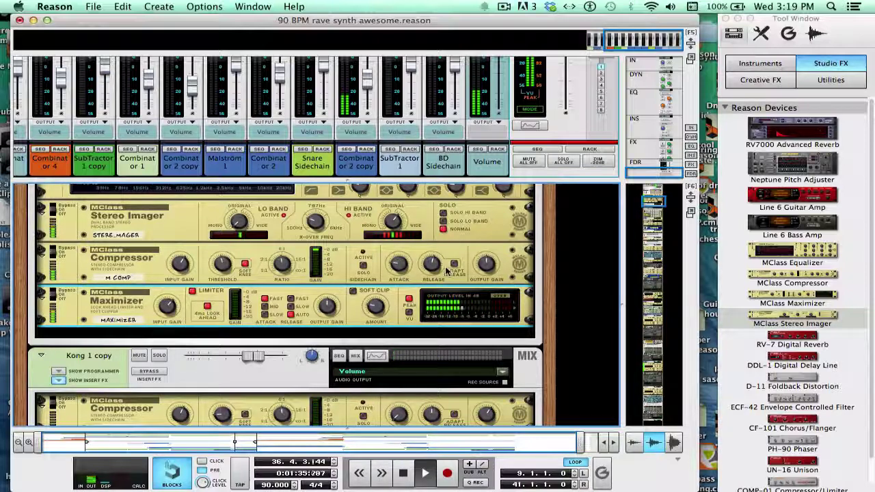
scroll(484, 264, up, 2)
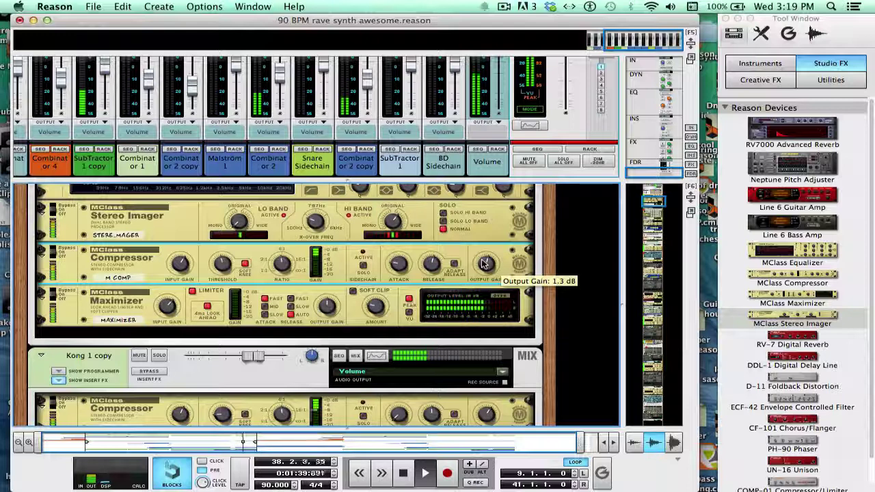
scroll(484, 264, up, 1)
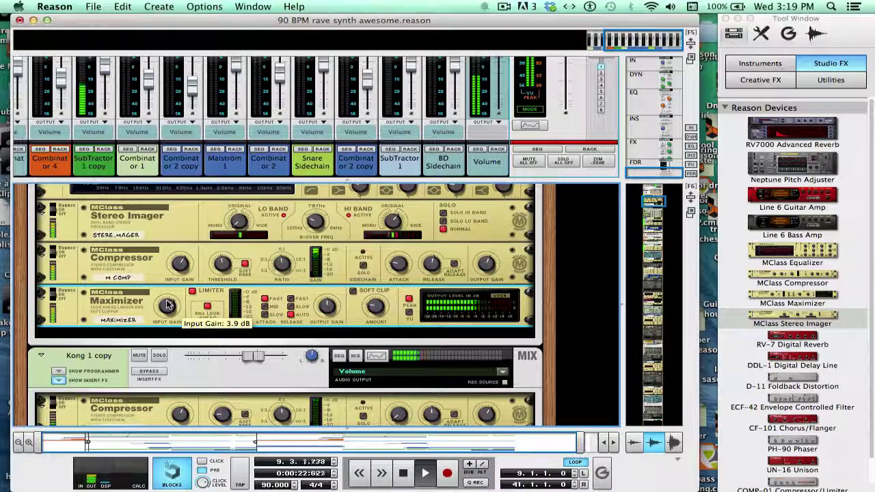
click(494, 270)
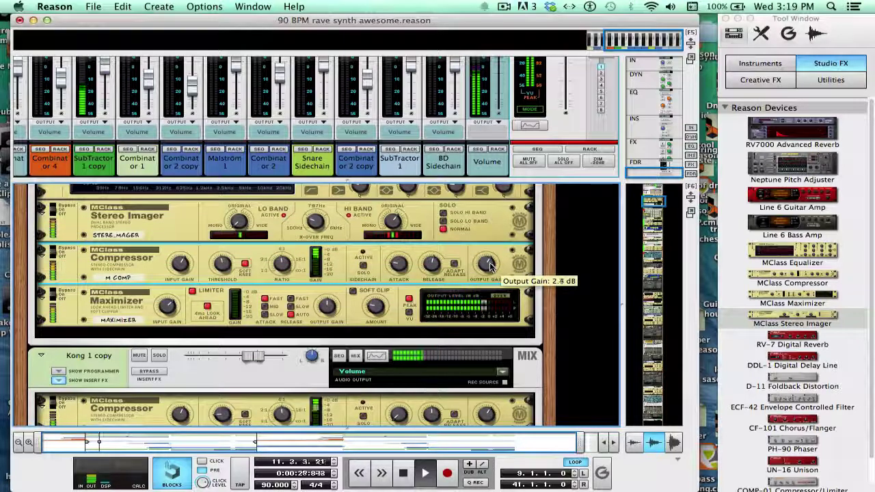
drag(488, 263, 488, 260)
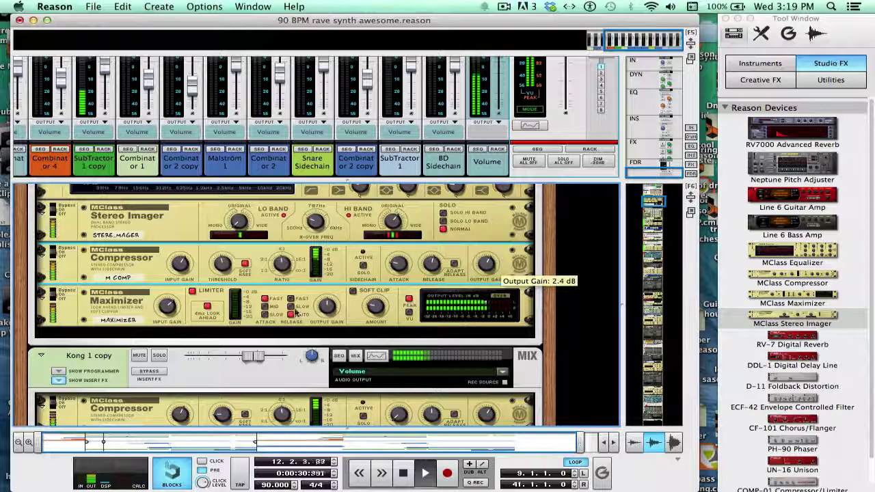
Enable the Maximizer's Soft Clip and make the mixer area taller above the rack
key(space)
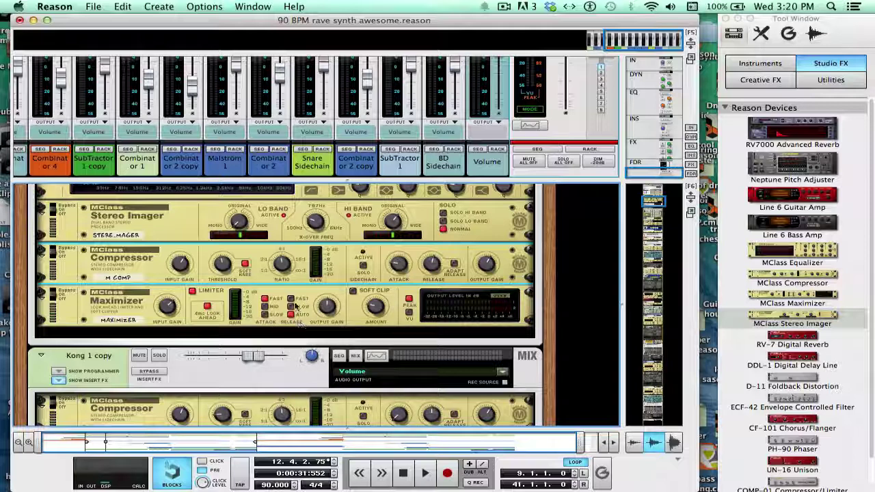
click(352, 294)
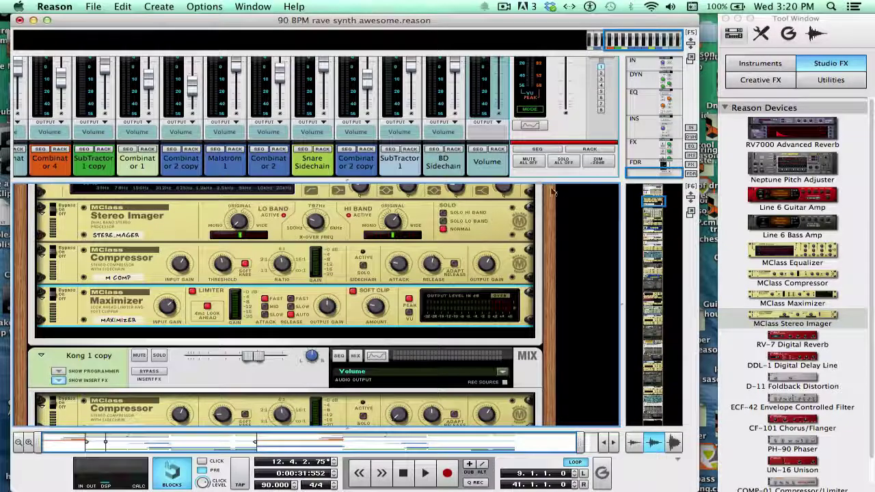
drag(551, 183, 547, 268)
key(space)
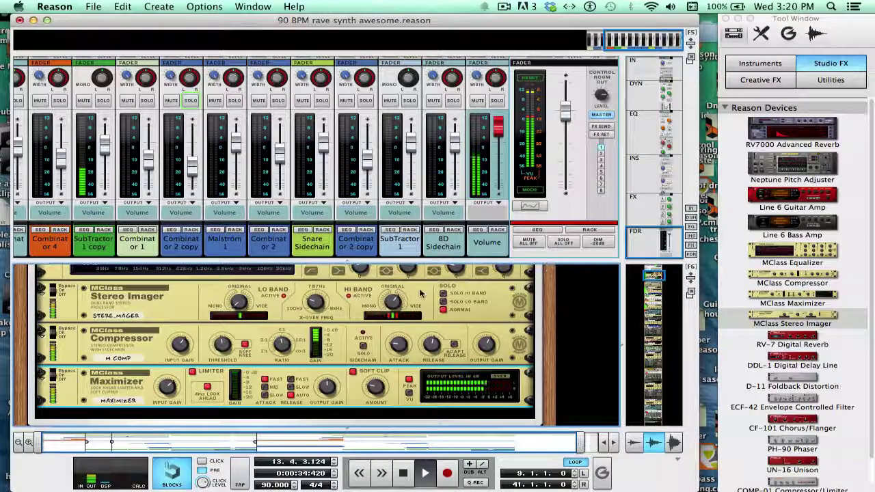
key(space)
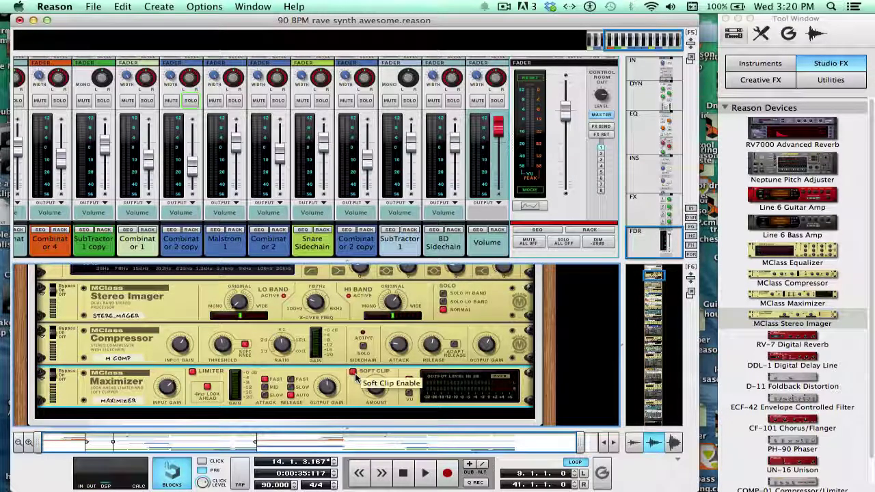
Set the Soft Clip Amount to 0 and audition the mastered song
mouse_move(375, 389)
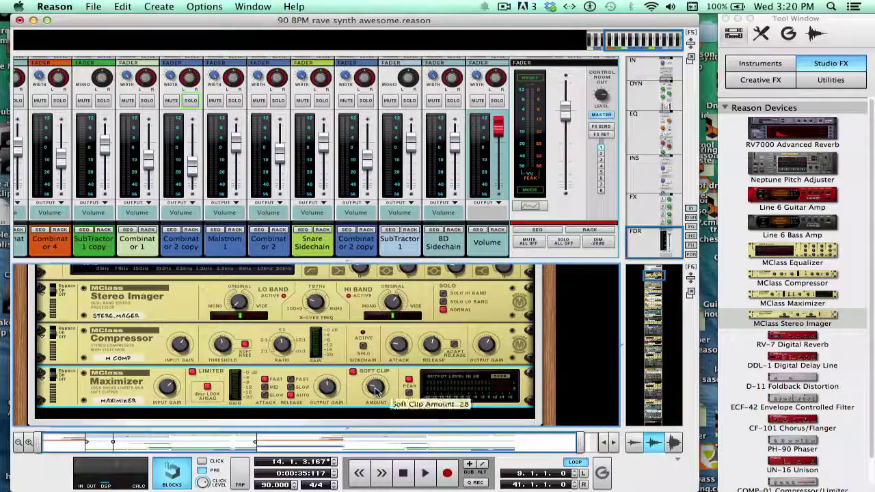
drag(375, 388, 396, 437)
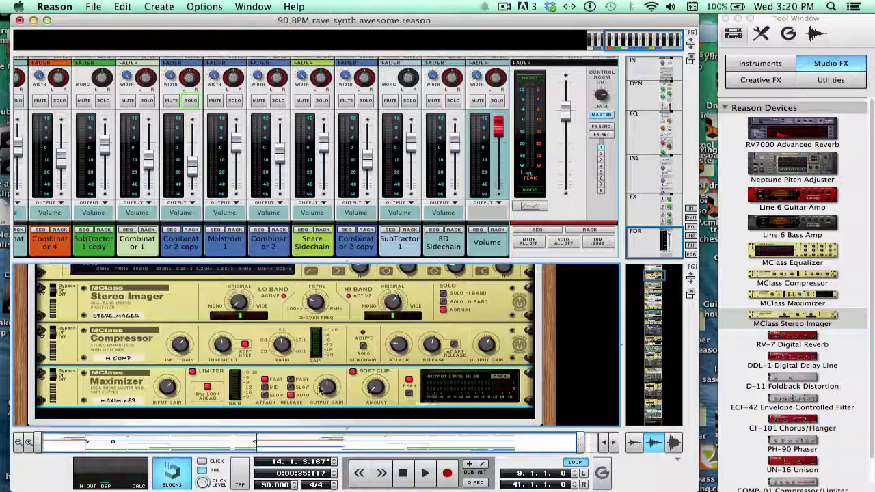
key(space)
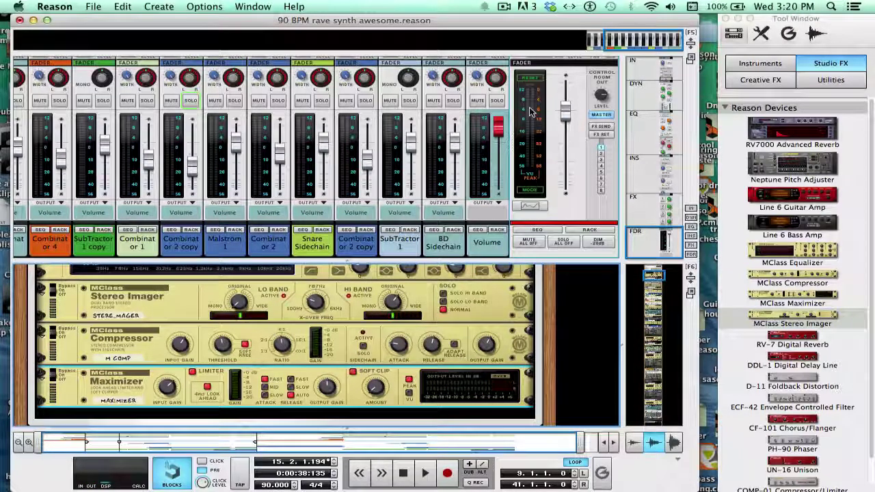
key(space)
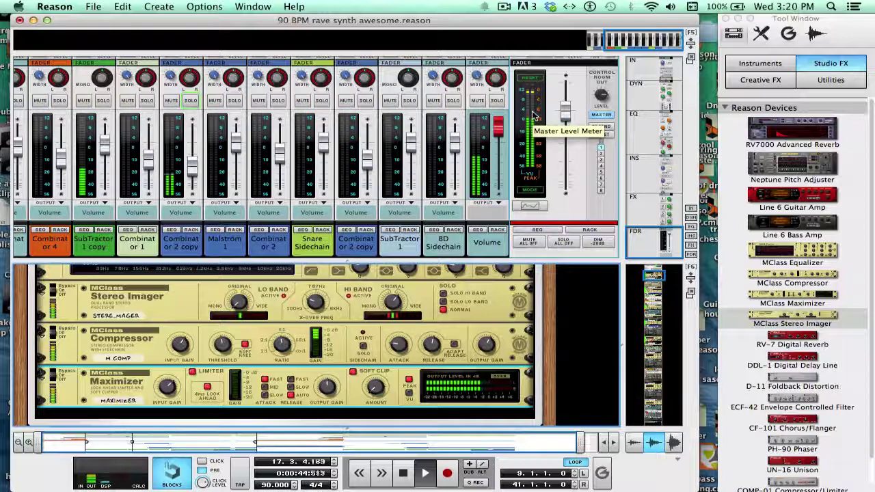
key(space)
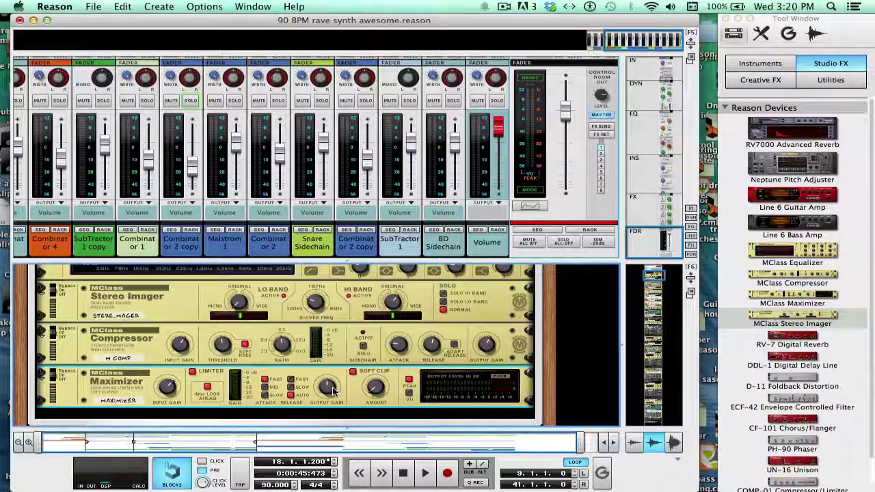
Raise the Maximizer output gain, then push Soft Clip Amount up to 93 and back down while listening
scroll(333, 389, up, 5)
key(space)
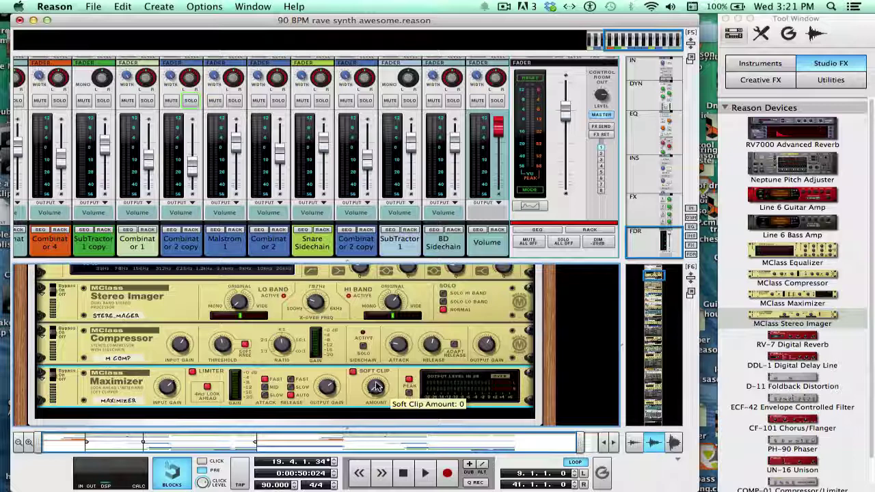
key(space)
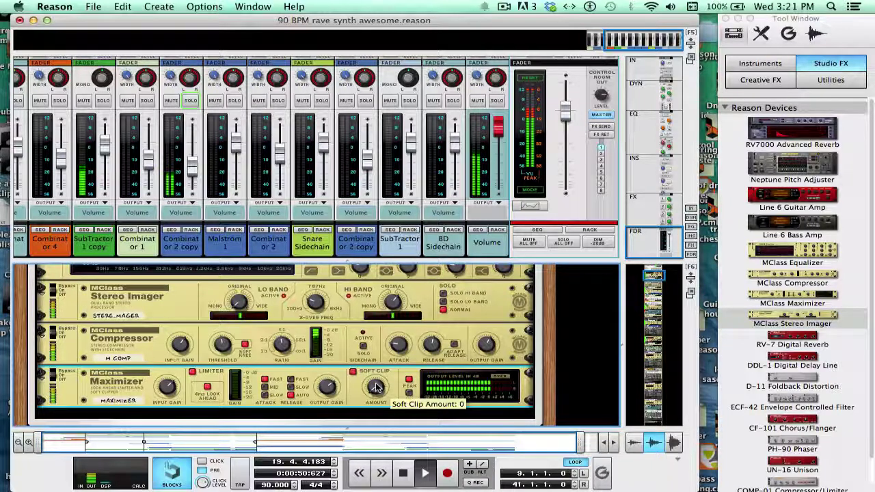
drag(376, 387, 330, 316)
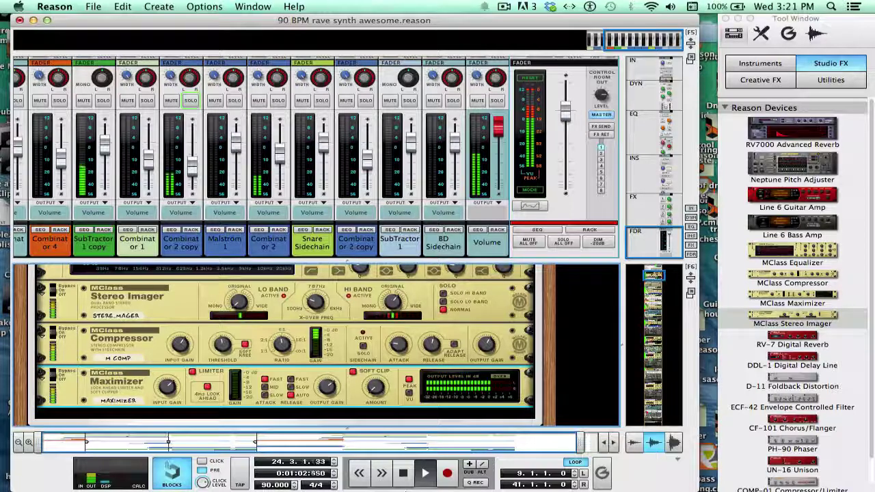
key(space)
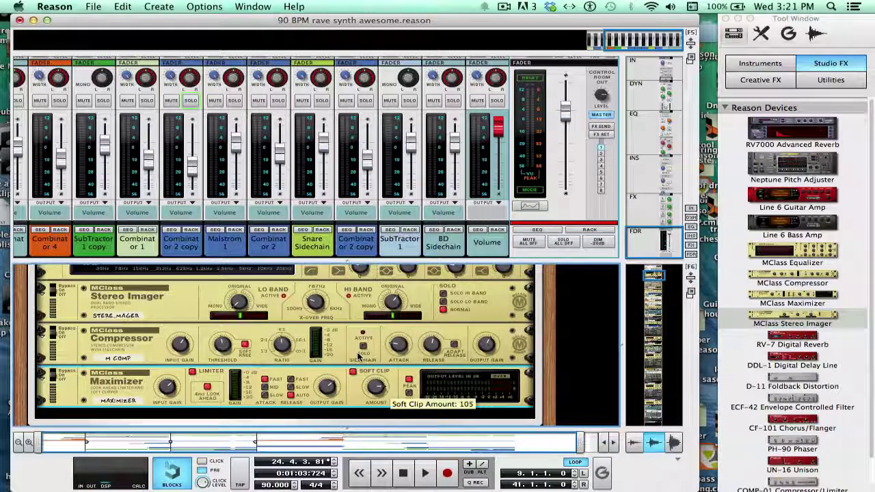
drag(373, 378, 376, 389)
key(space)
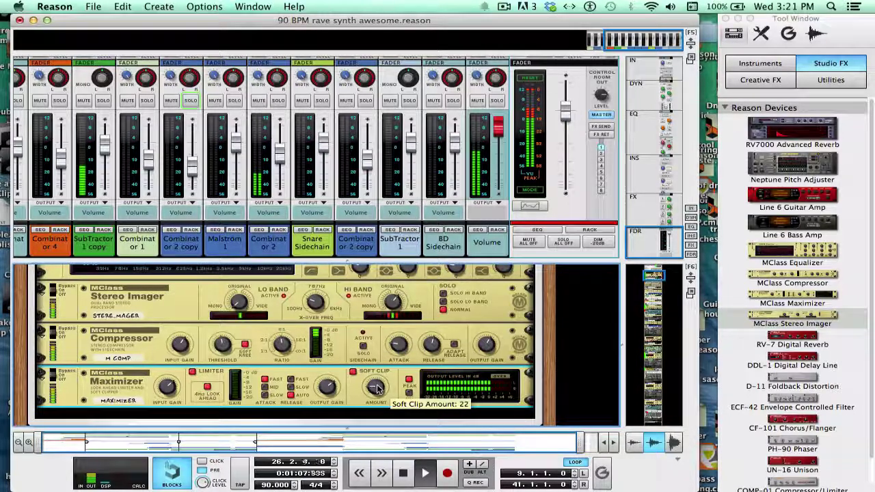
Fine-tune the Maximizer output gain to about 3 dB while auditioning the loop
scroll(376, 389, down, 4)
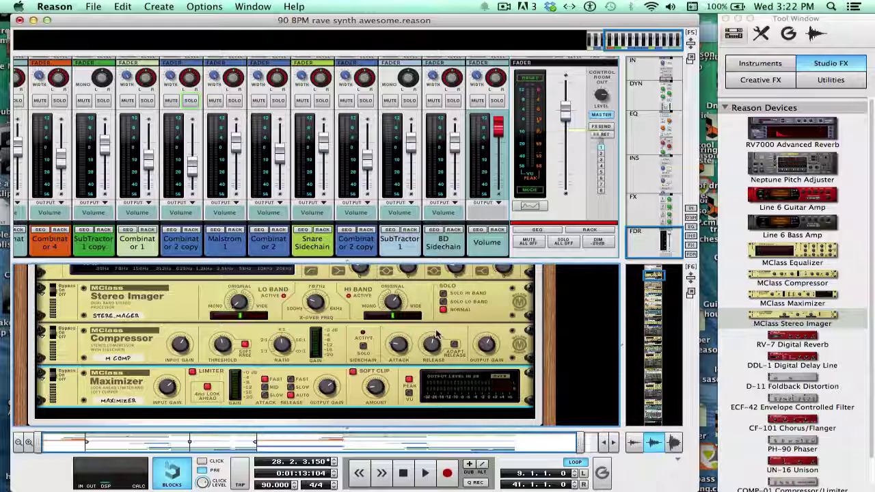
key(space)
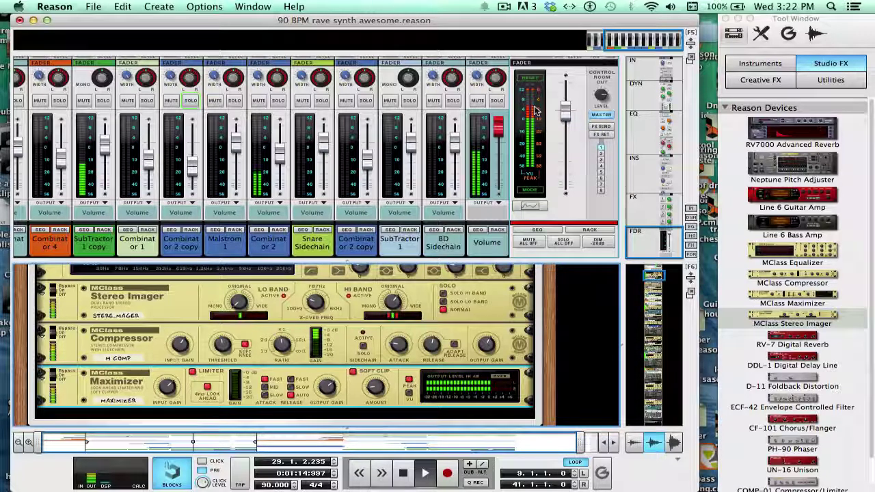
key(space)
mouse_move(328, 392)
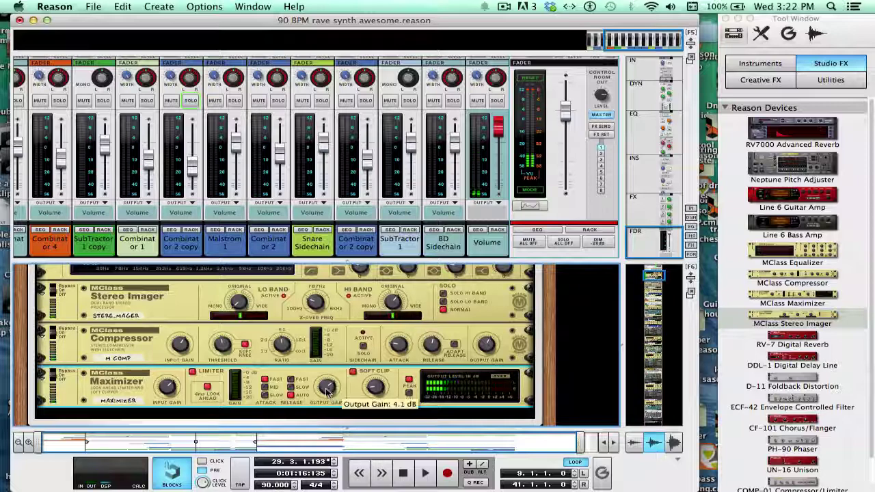
key(space)
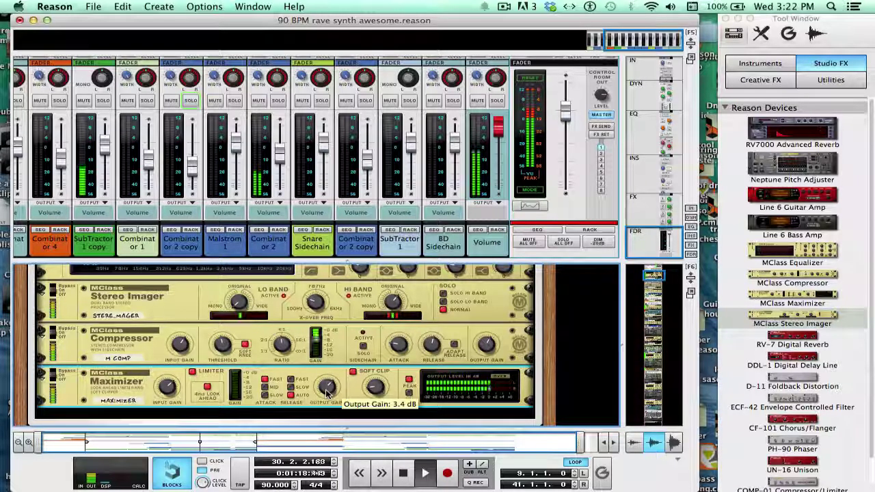
scroll(328, 392, down, 4)
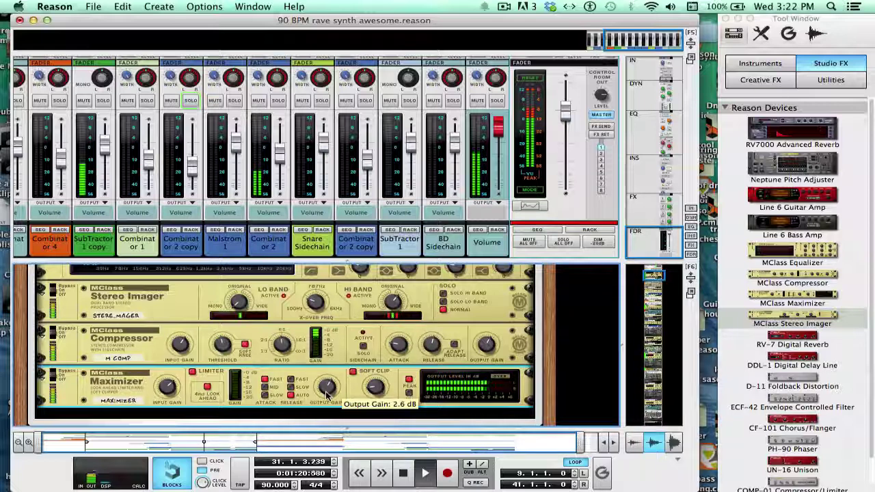
scroll(328, 392, up, 4)
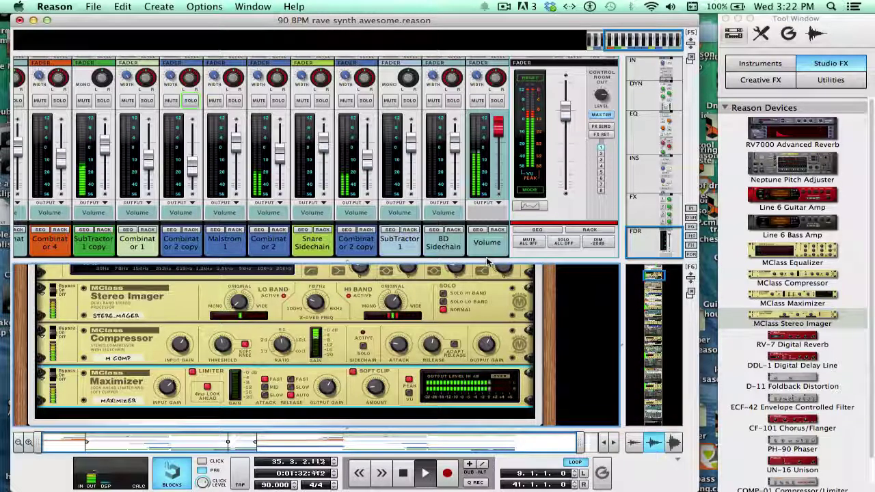
Restart the song and bring the Snare Sidechain device into view in the rack
scroll(651, 276, up, 3)
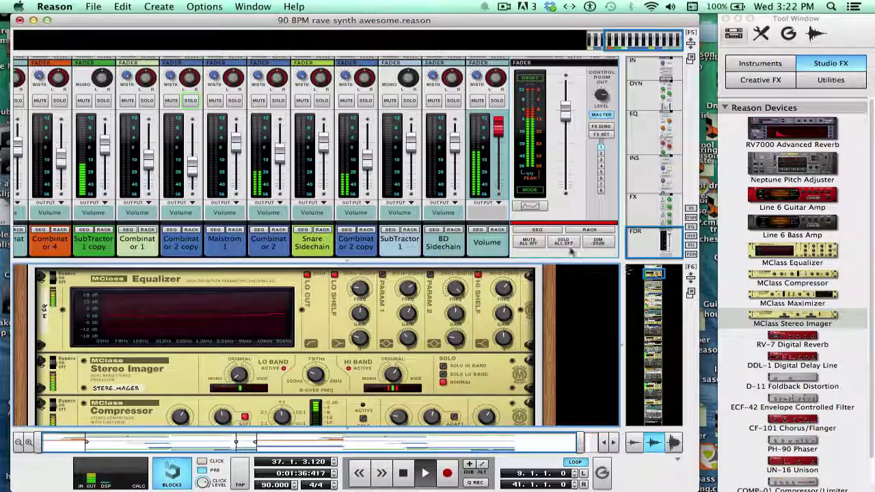
key(space)
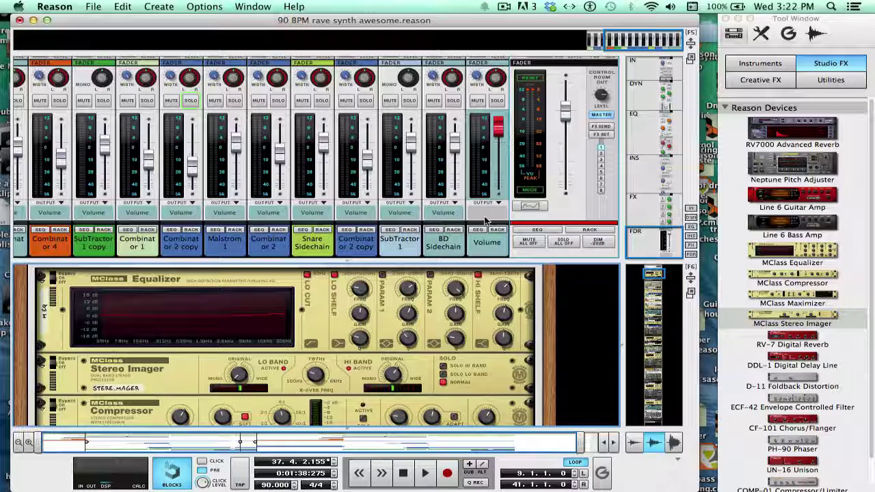
key(space)
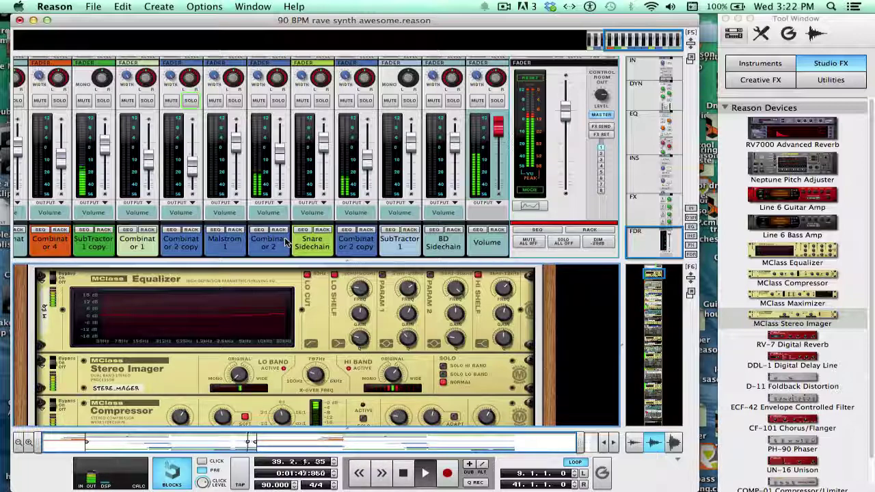
click(324, 245)
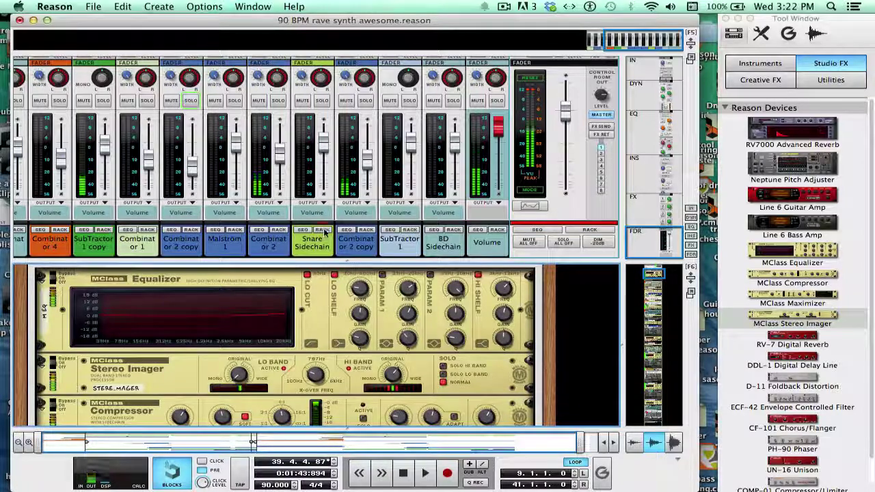
scroll(340, 149, down, 5)
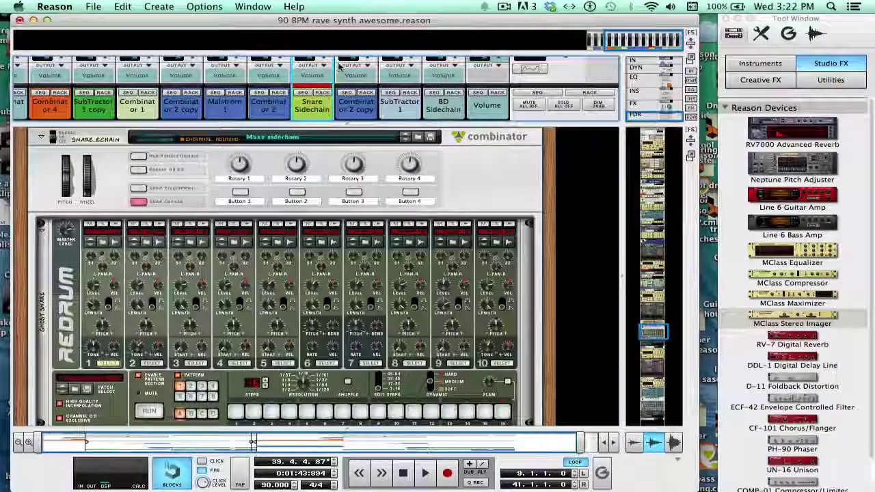
scroll(340, 149, up, 5)
scroll(63, 253, left, 3)
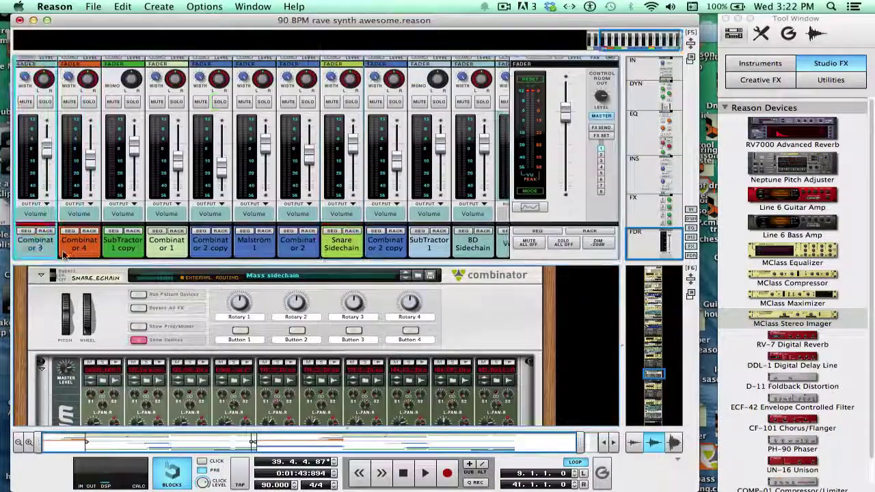
Show the Kong 1 copy and select drum 3, the VEH1 Snares & Claps snare, with playback running
click(48, 235)
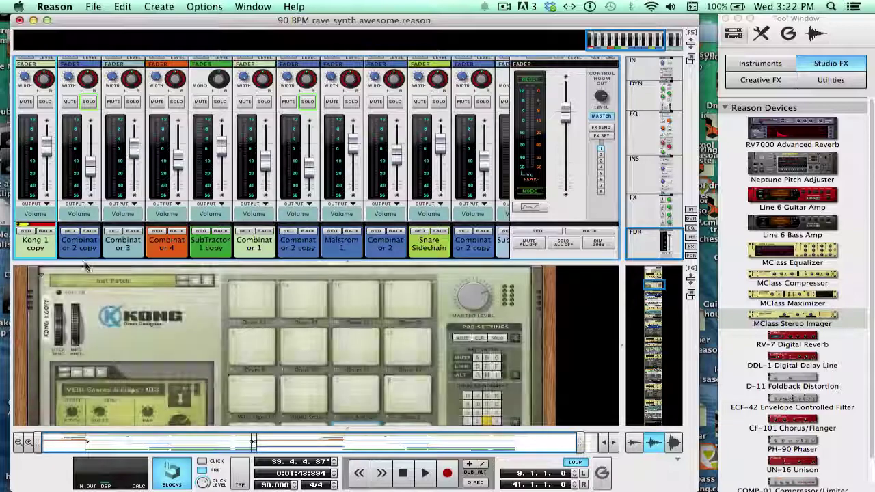
scroll(82, 91, down, 5)
click(351, 294)
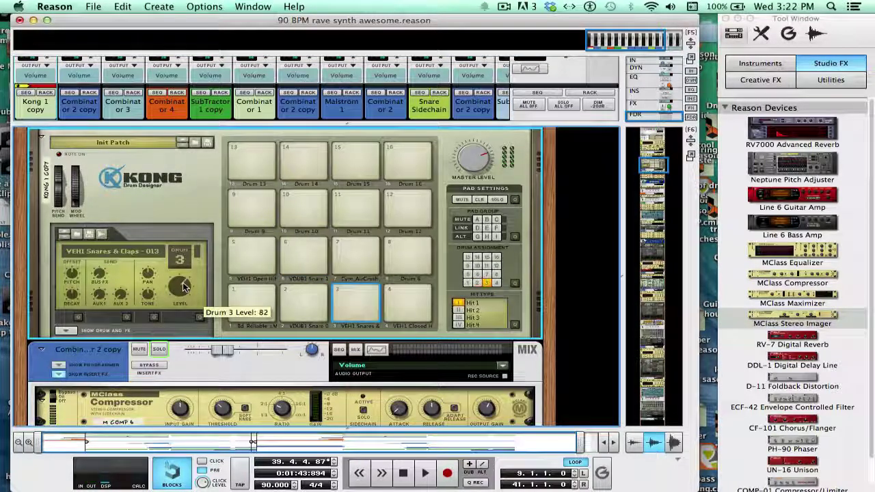
click(298, 301)
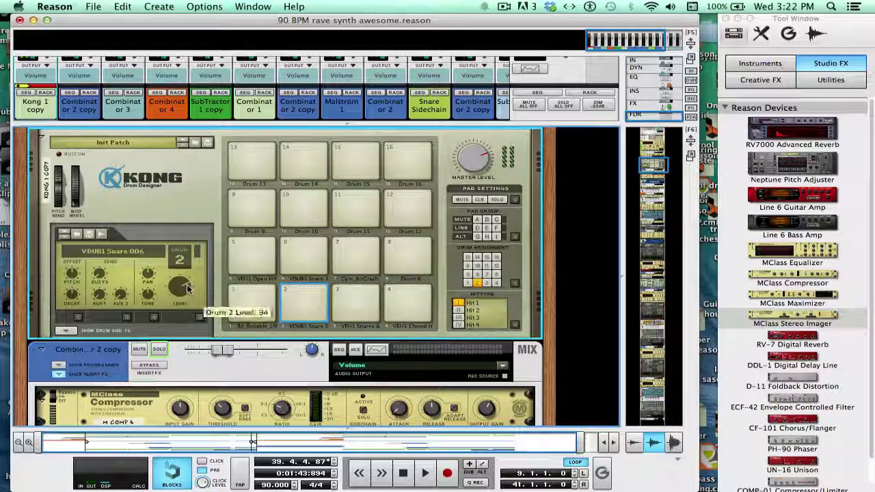
click(353, 308)
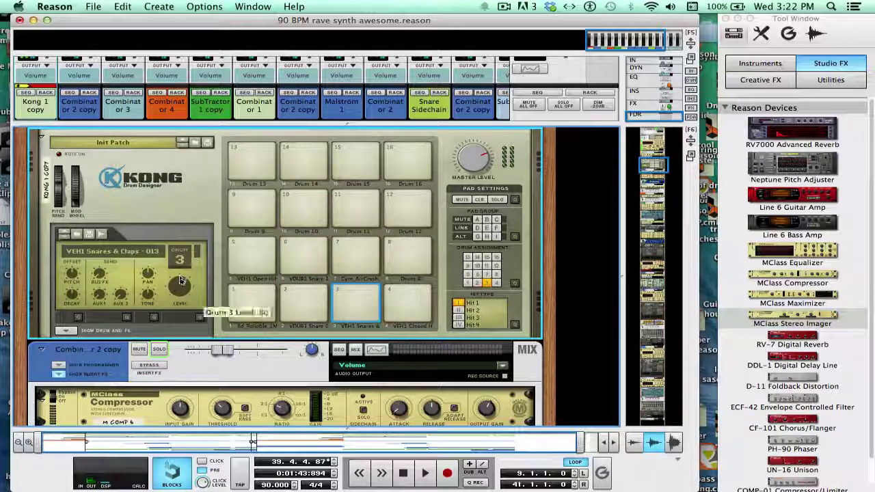
key(space)
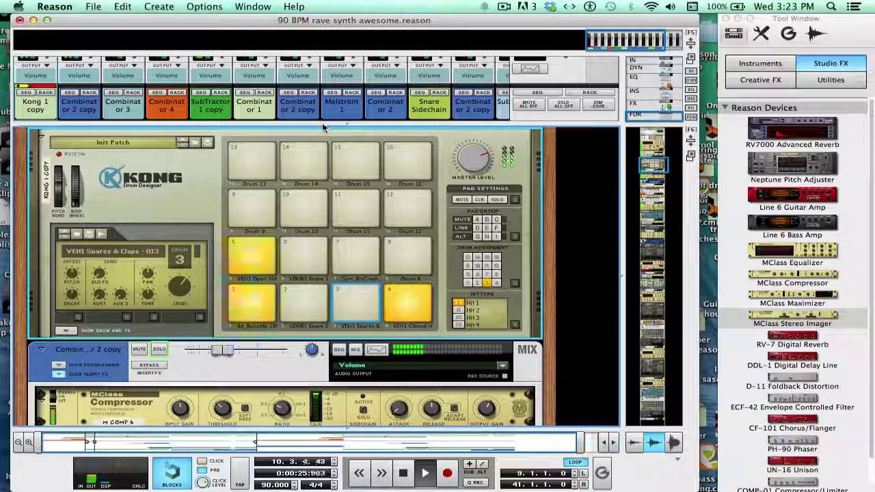
Jump the rack to the Master Section and bypass its mastering inserts
drag(322, 126, 332, 342)
drag(506, 341, 515, 38)
click(633, 65)
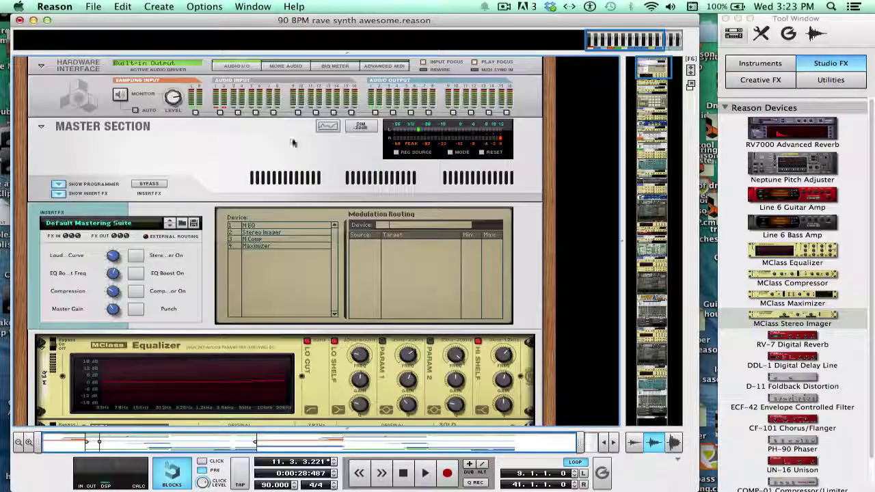
click(149, 184)
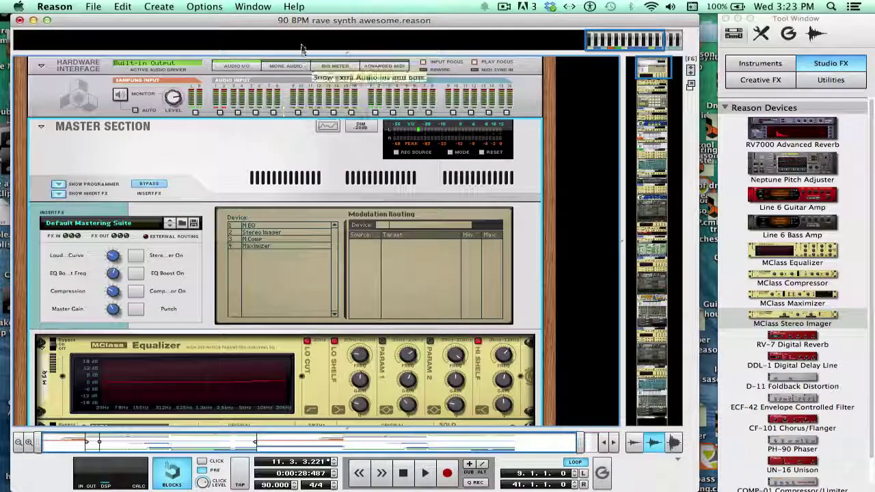
Audition the bypassed master with the mixer resized, then hide the mixer with F5
drag(303, 117, 312, 271)
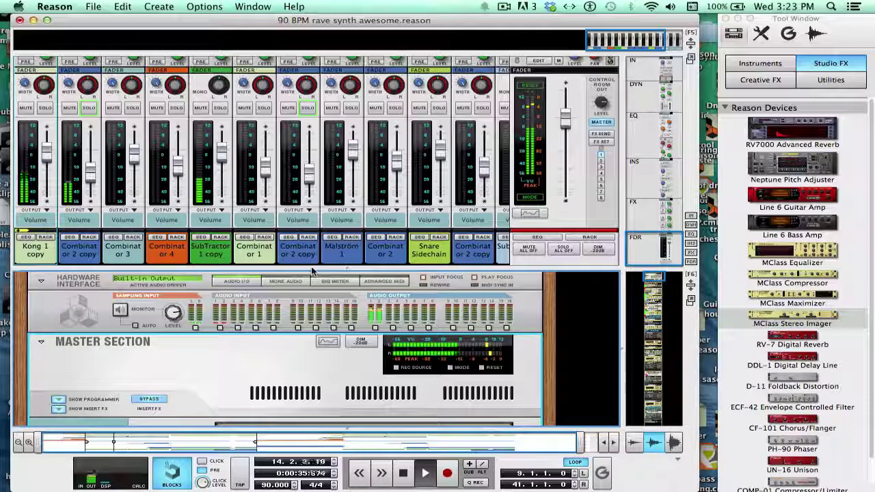
drag(312, 271, 299, 161)
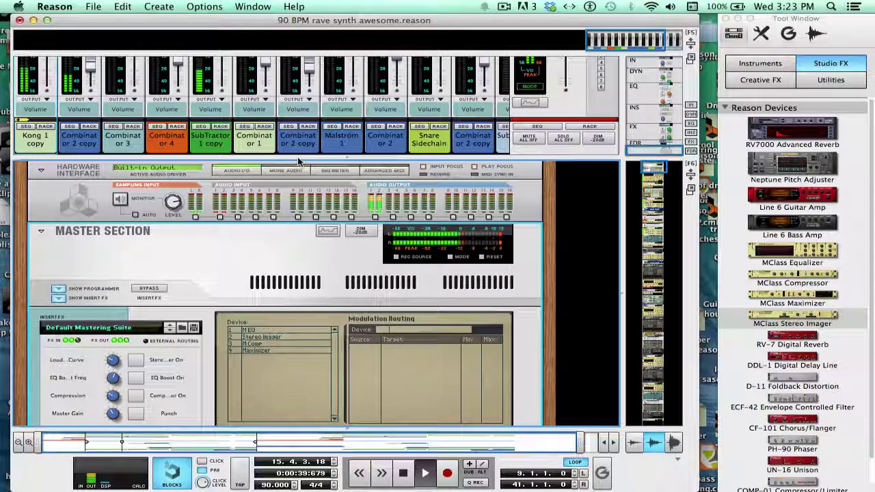
drag(299, 161, 319, 311)
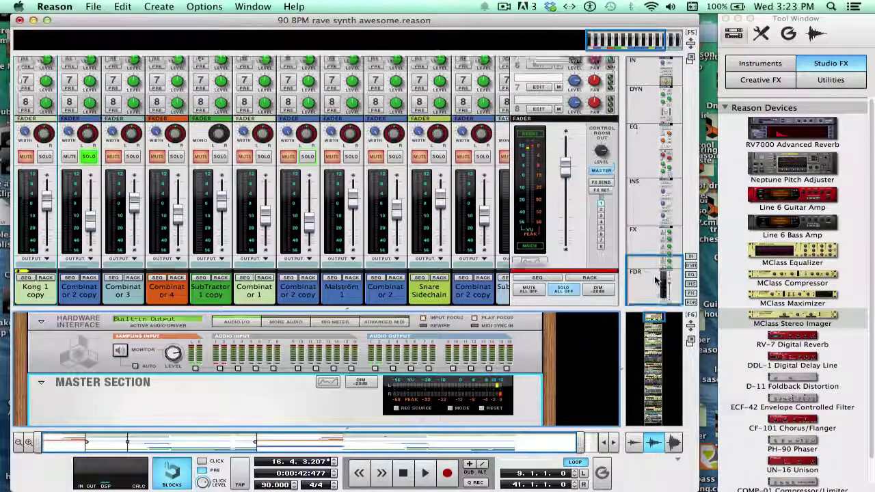
key(space)
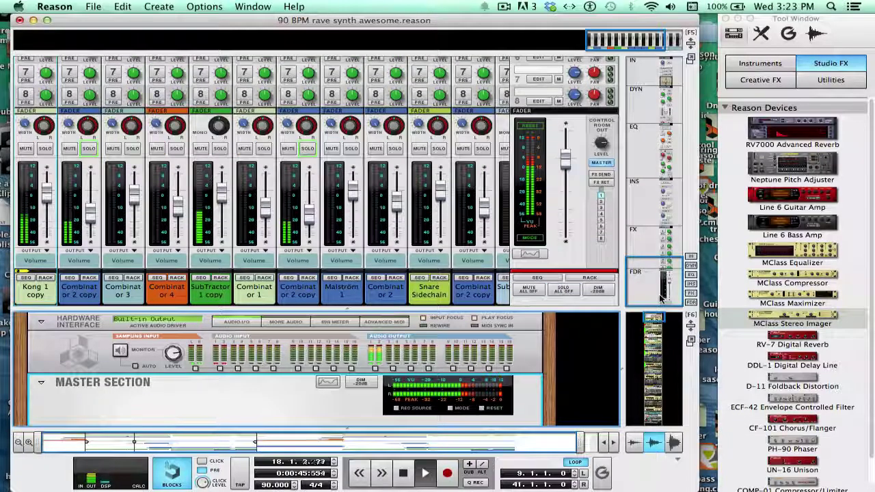
key(space)
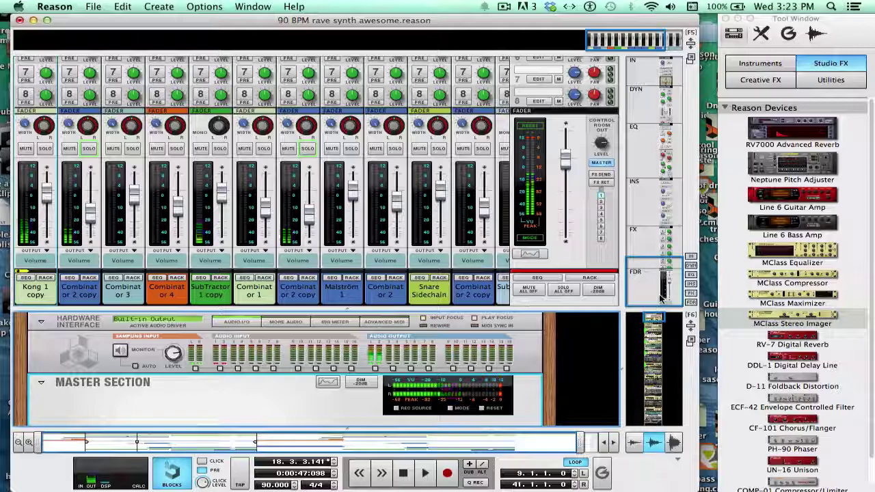
mouse_move(660, 297)
mouse_down()
mouse_move(653, 294)
mouse_move(653, 305)
mouse_up()
key(space)
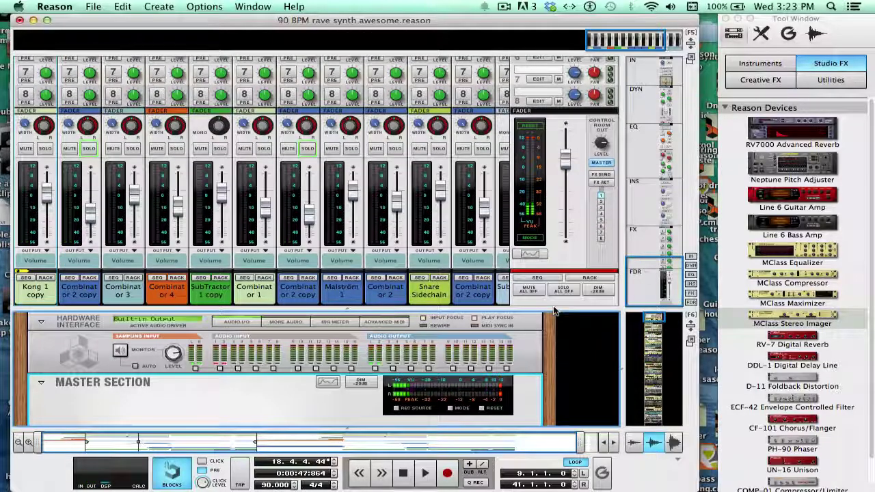
key(F5)
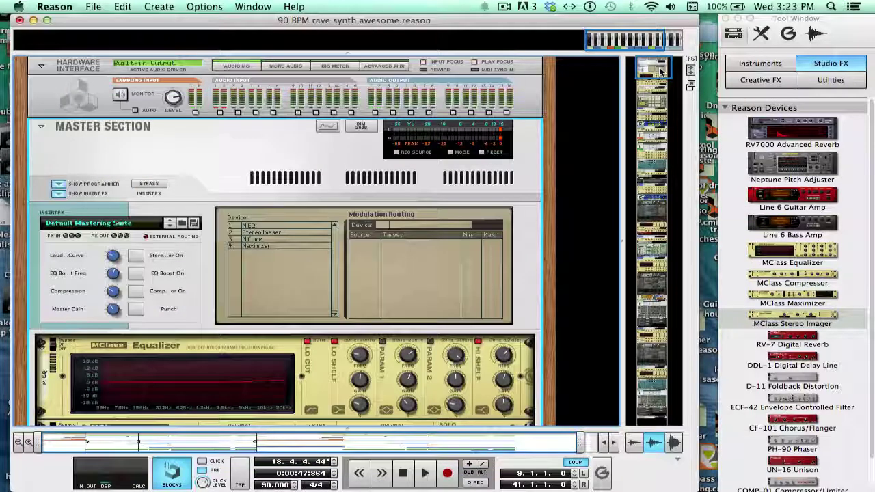
Inspect the MClass Compressor's Ratio and Threshold, then restore the mixer's full channel strips
drag(661, 71, 662, 85)
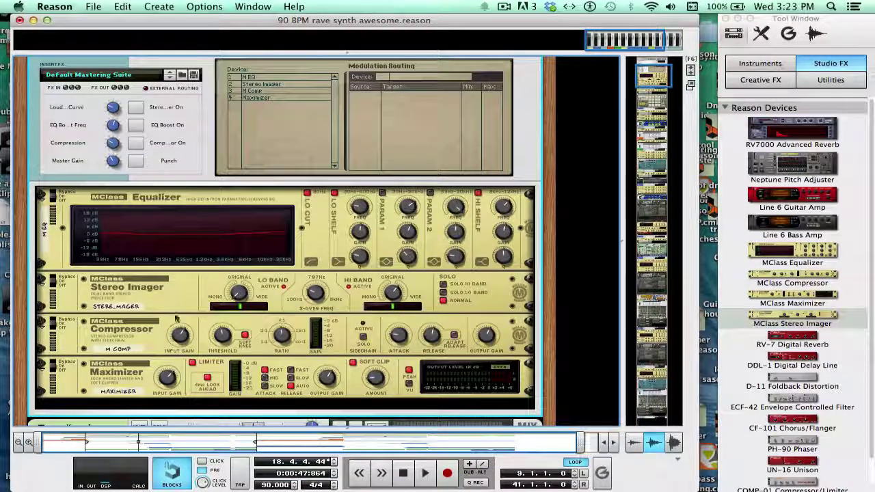
key(F5)
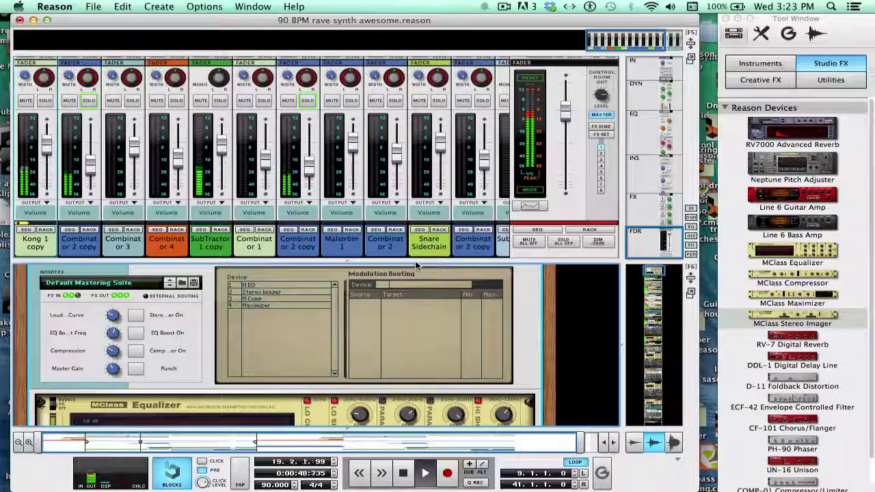
drag(414, 209, 413, 121)
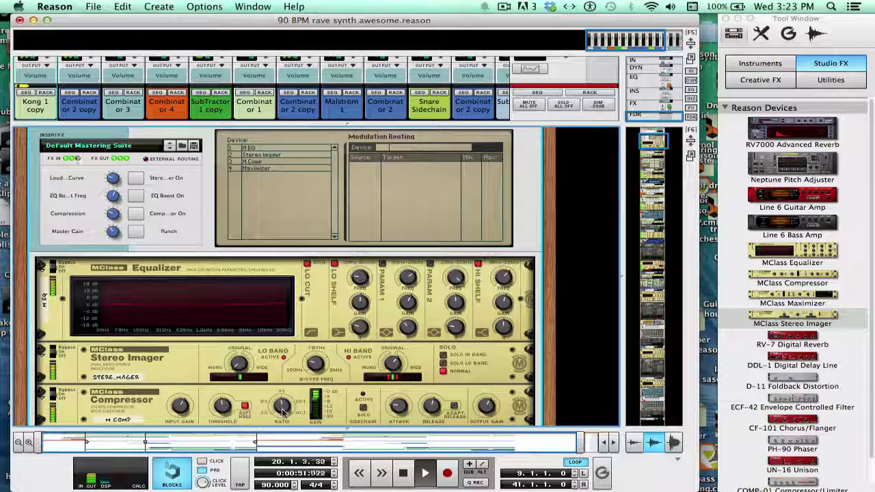
mouse_move(282, 408)
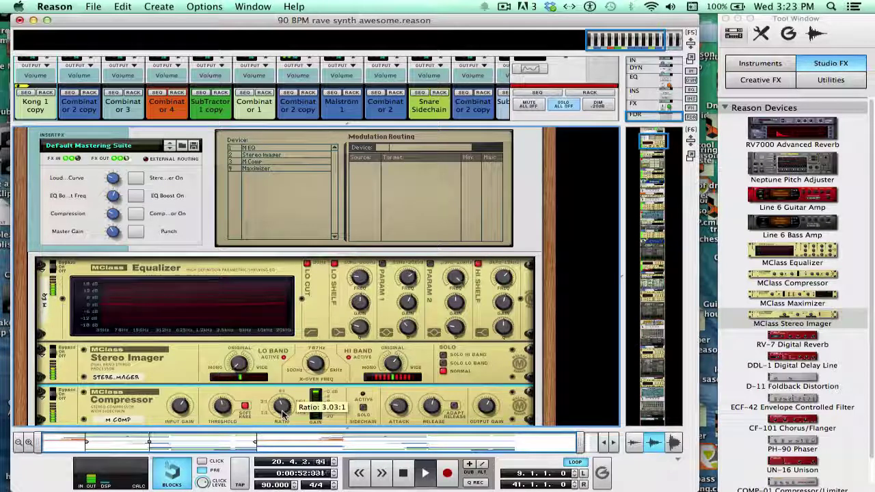
mouse_move(230, 410)
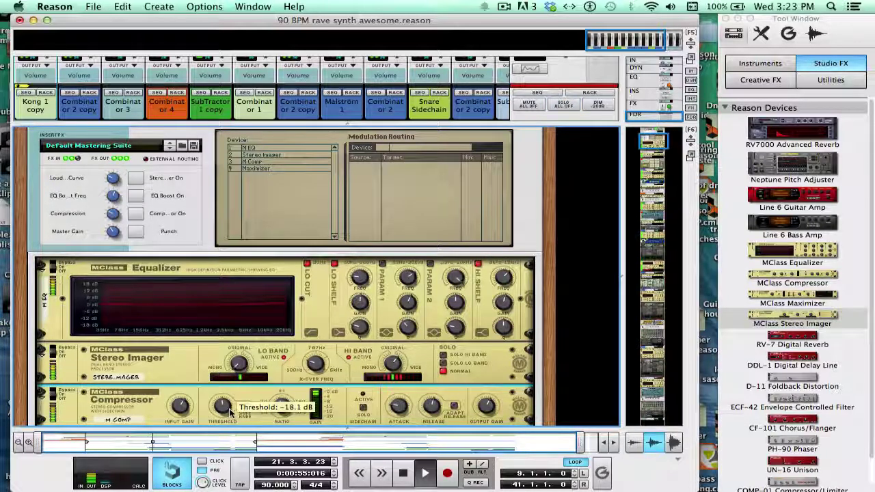
drag(482, 128, 481, 285)
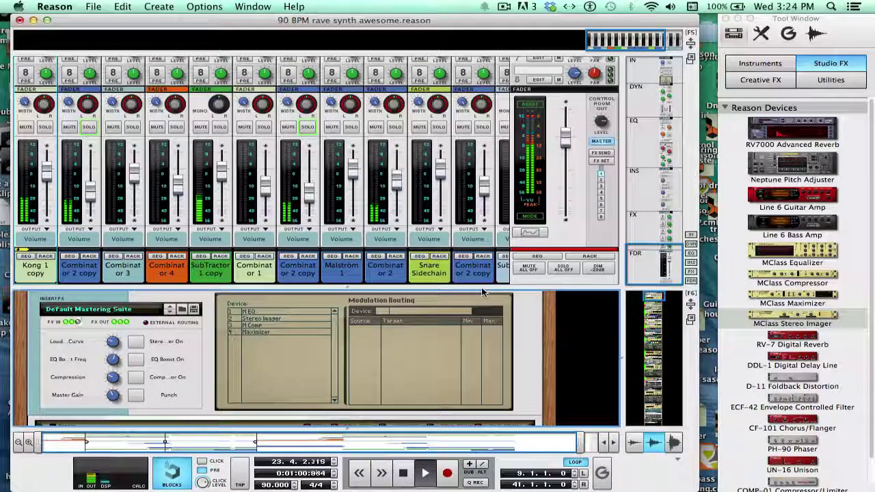
Stop playback and collapse the mixer to show the full EQ, Imager, Compressor and Maximizer chain
key(space)
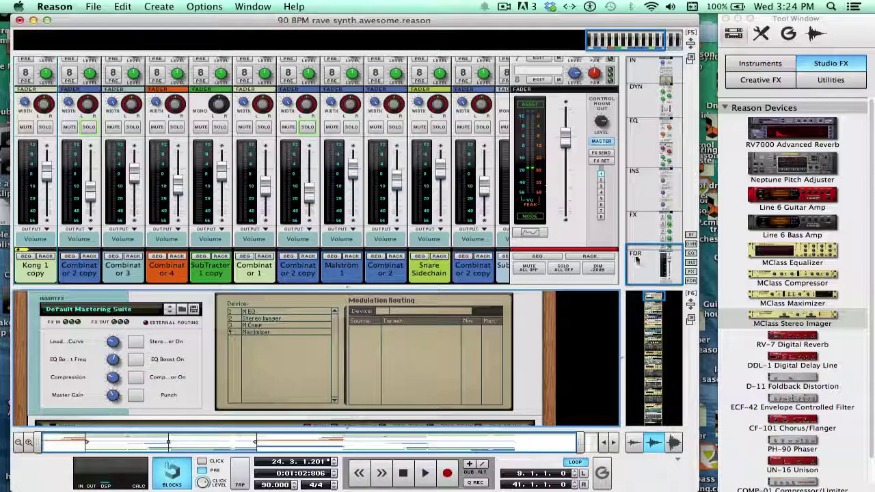
drag(639, 262, 646, 92)
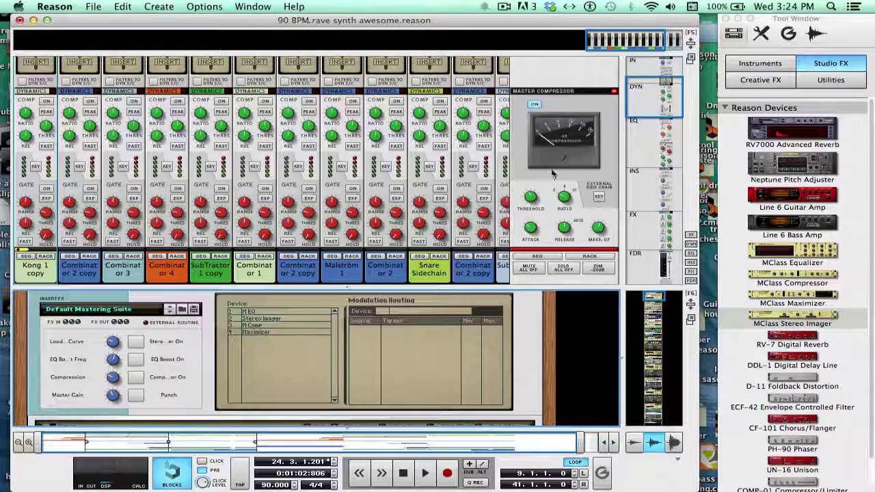
drag(653, 106, 669, 290)
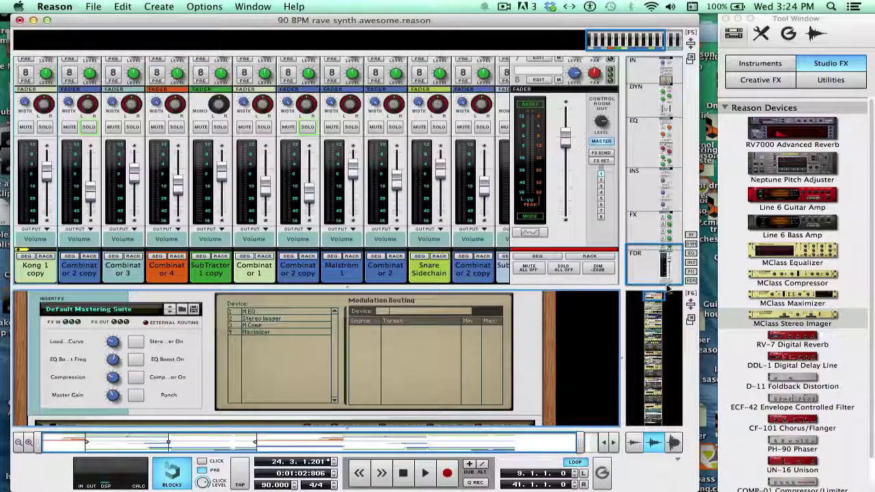
drag(600, 293, 599, 130)
drag(516, 130, 516, 324)
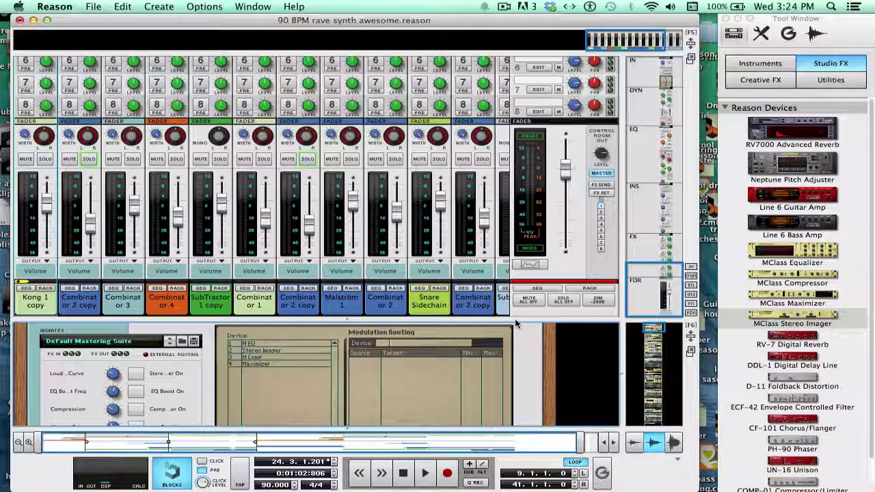
drag(614, 320, 564, 35)
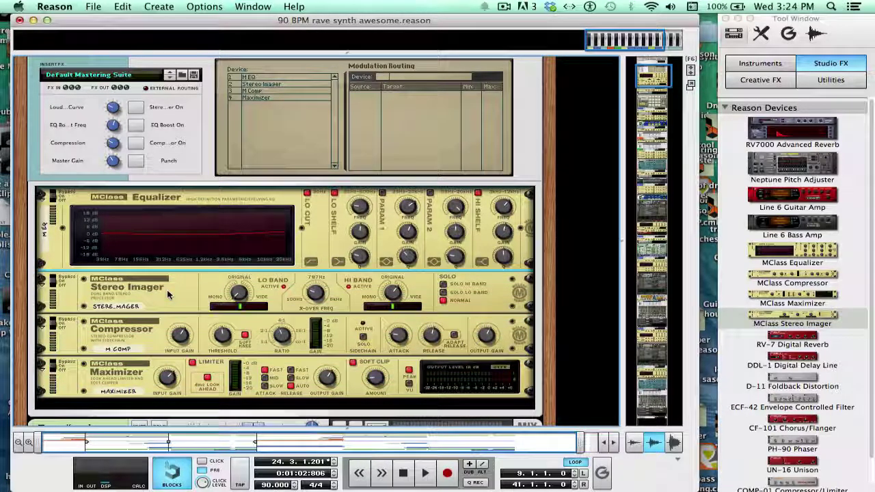
scroll(168, 294, up, 1)
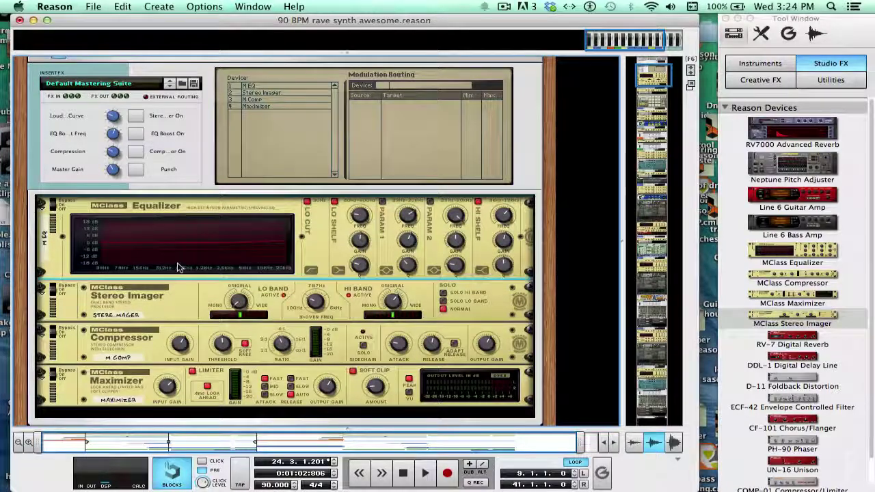